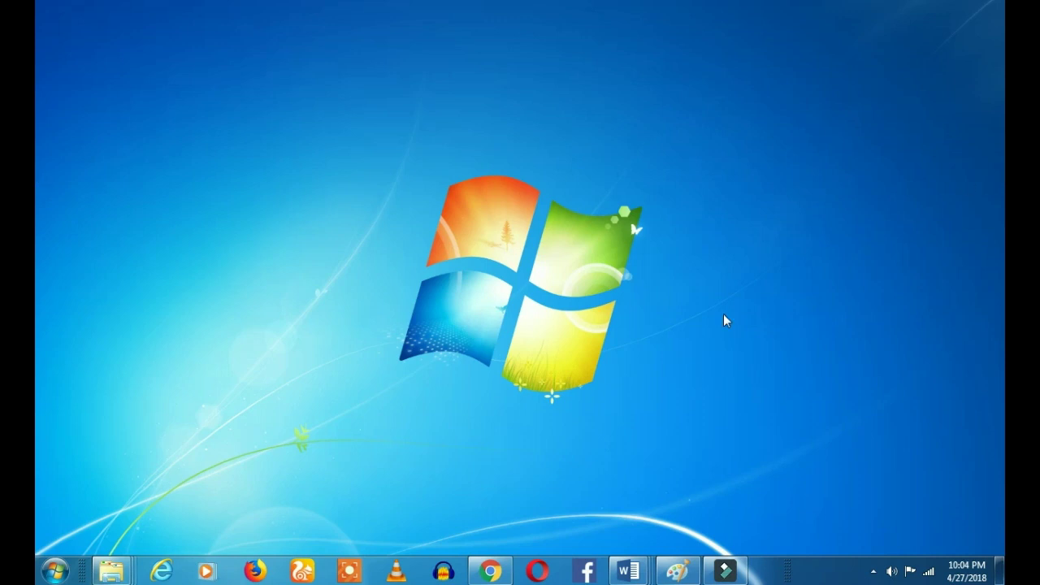
- Switch to Chrome and look through the trending videos and featured playlists on the Dailymotion home page
{"action": "left_click", "coordinate": [491, 572]}
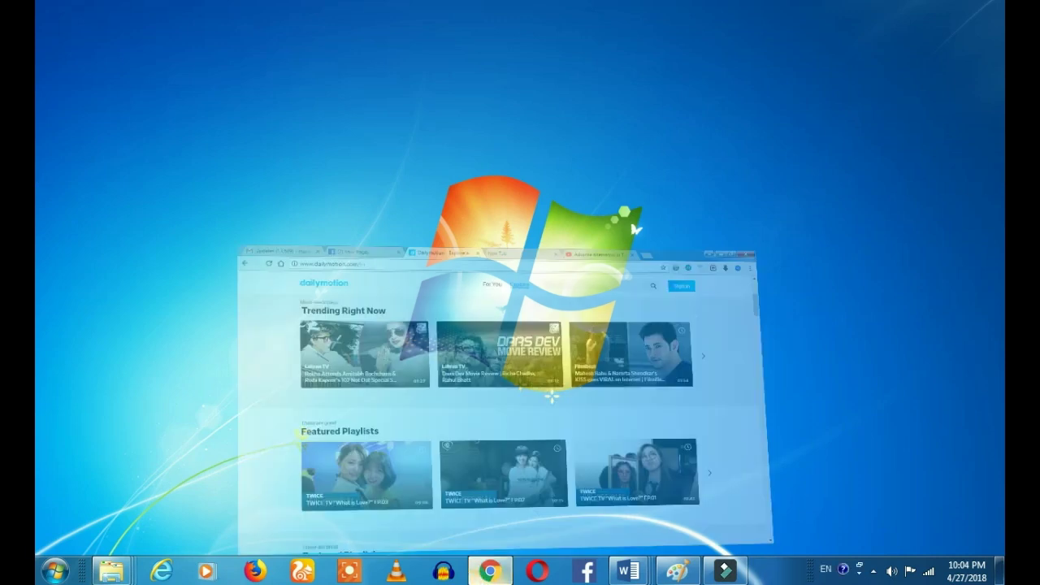
{"action": "left_click", "coordinate": [928, 284]}
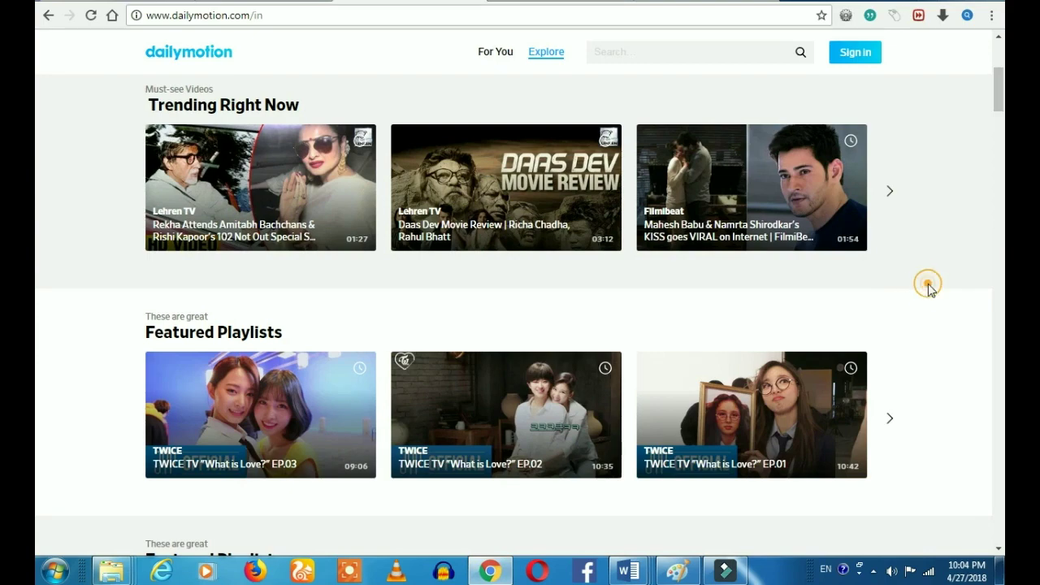
{"action": "scroll", "coordinate": [931, 290], "scroll_direction": "up", "scroll_amount": 4}
{"action": "scroll", "coordinate": [931, 290], "scroll_direction": "down", "scroll_amount": 5}
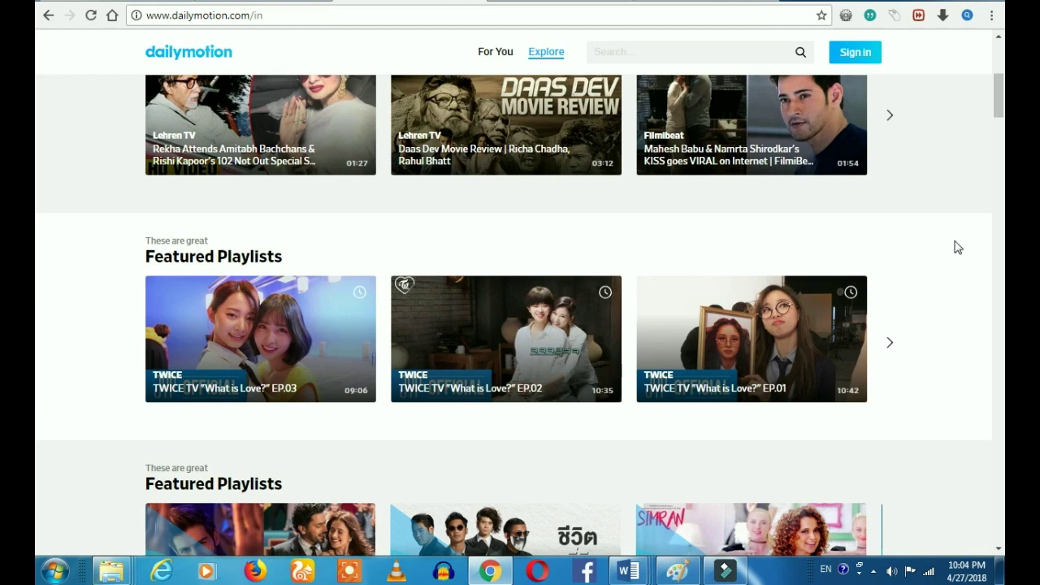
{"action": "scroll", "coordinate": [957, 242], "scroll_direction": "down", "scroll_amount": 5}
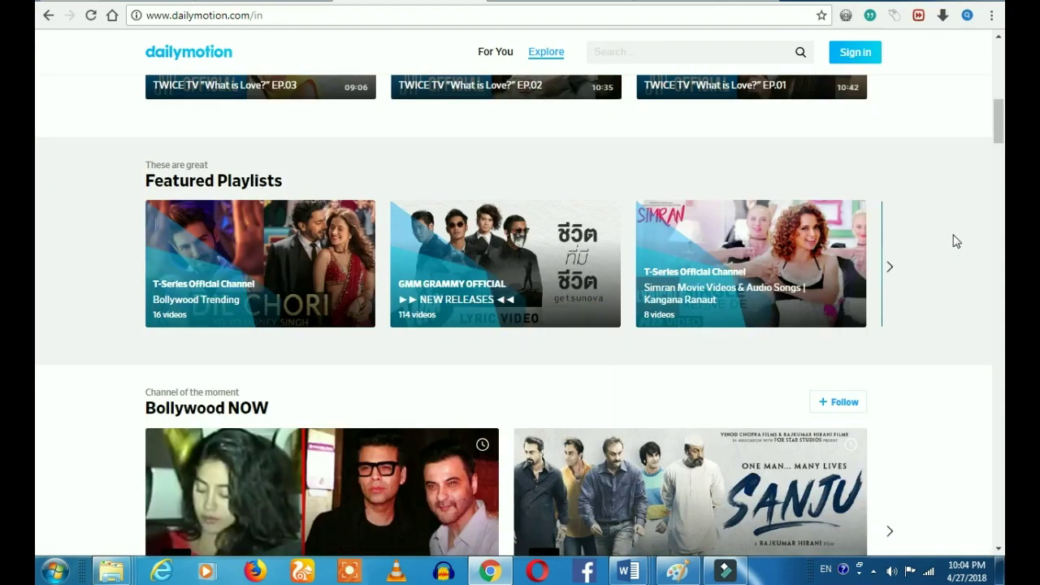
{"action": "scroll", "coordinate": [957, 242], "scroll_direction": "up", "scroll_amount": 5}
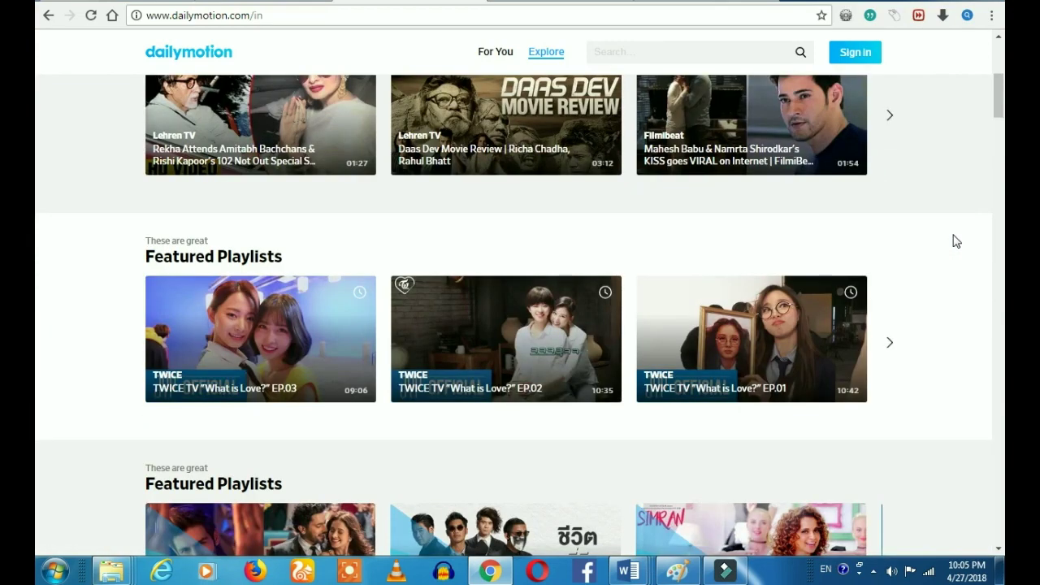
{"action": "scroll", "coordinate": [957, 242], "scroll_direction": "up", "scroll_amount": 5}
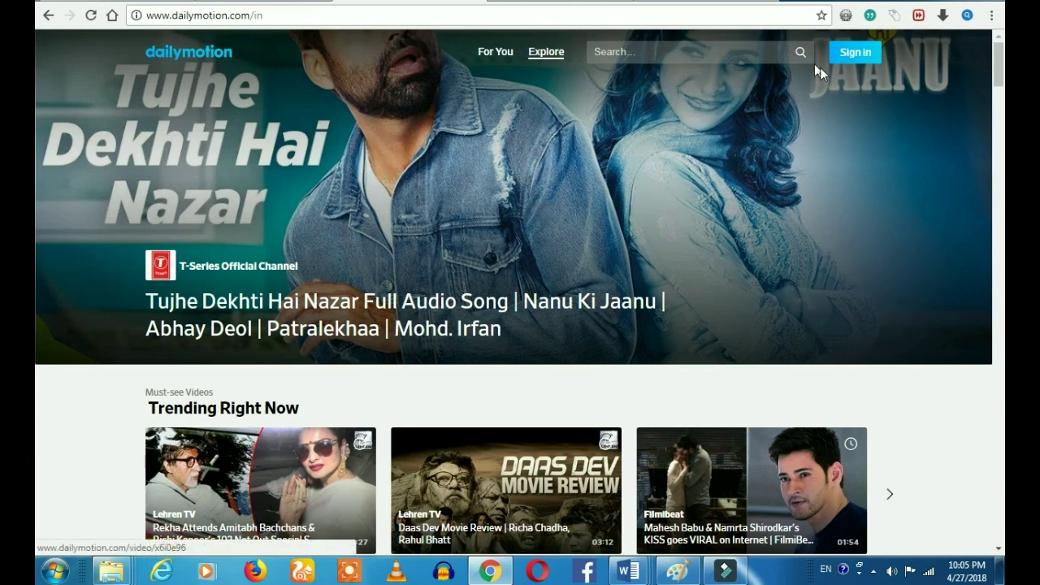
- Start signing in to Dailymotion with Google and choose to use another account
{"action": "left_click", "coordinate": [860, 54]}
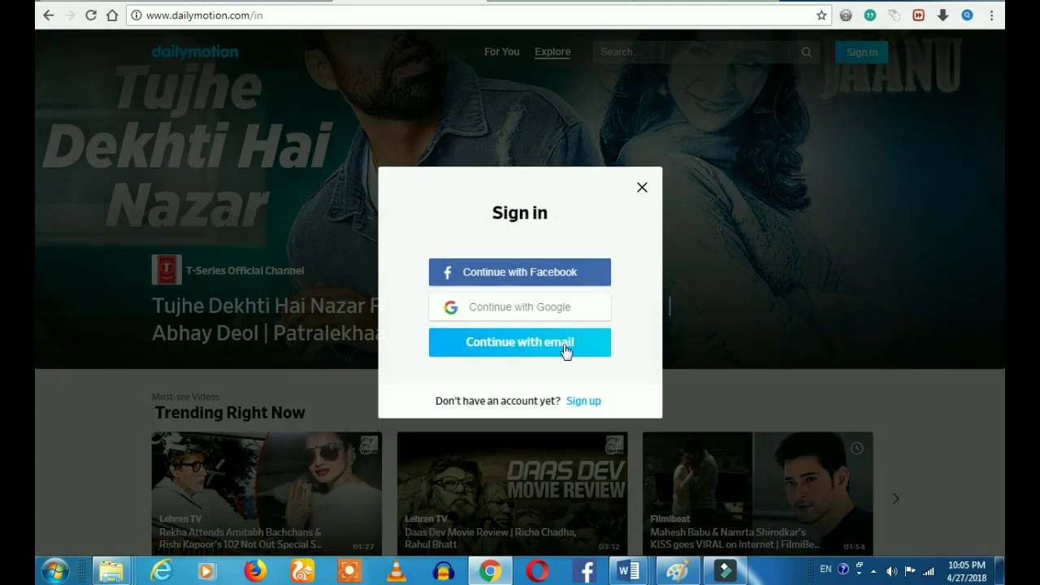
{"action": "left_click", "coordinate": [518, 315]}
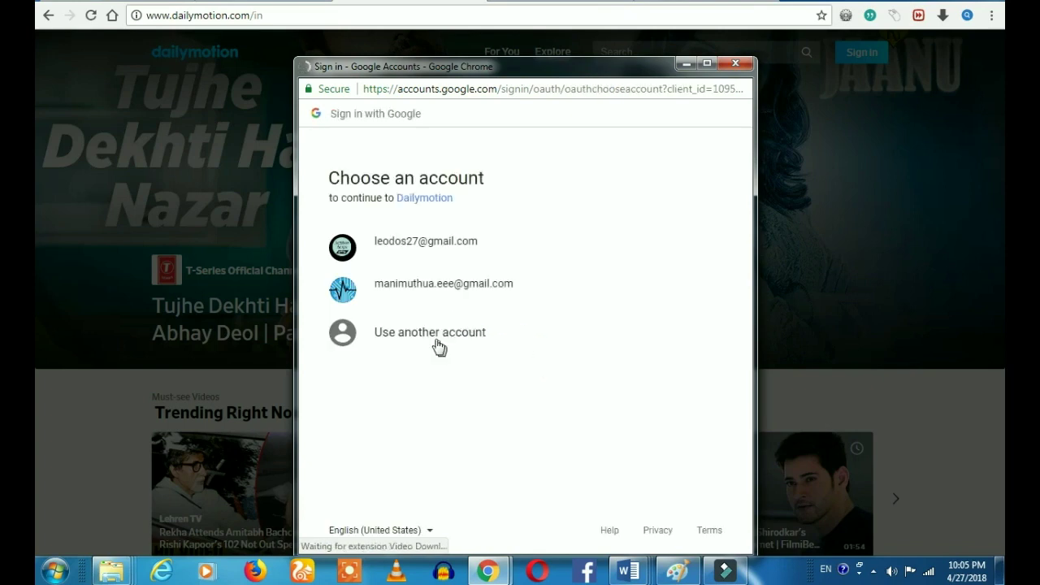
{"action": "left_click", "coordinate": [415, 334]}
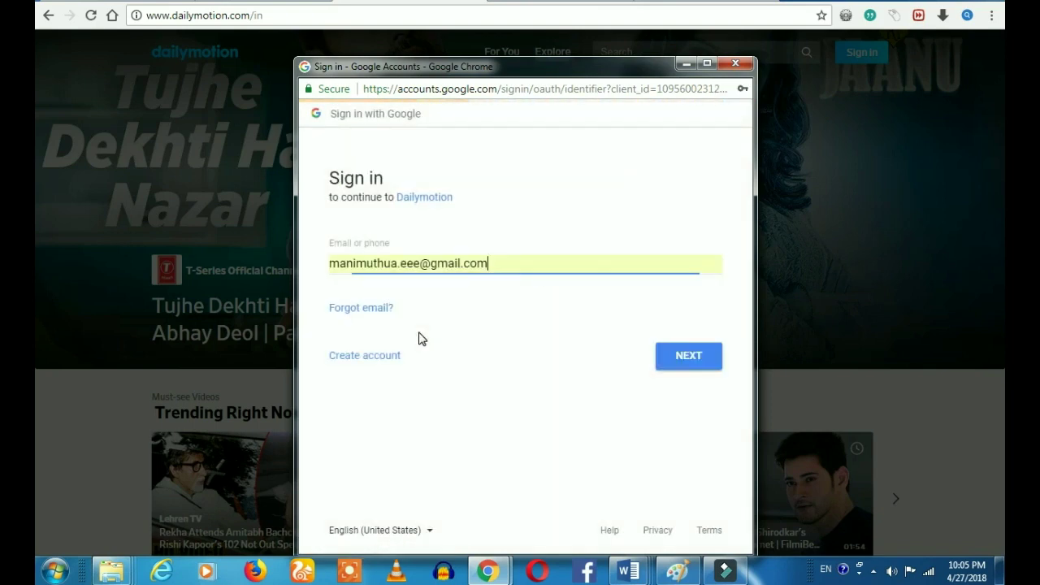
- Replace the prefilled address with the intended account's e-mail and submit it and the account password to sign in
{"action": "left_click", "coordinate": [496, 263]}
{"action": "left_click_drag", "start_coordinate": [496, 262], "coordinate": [324, 266]}
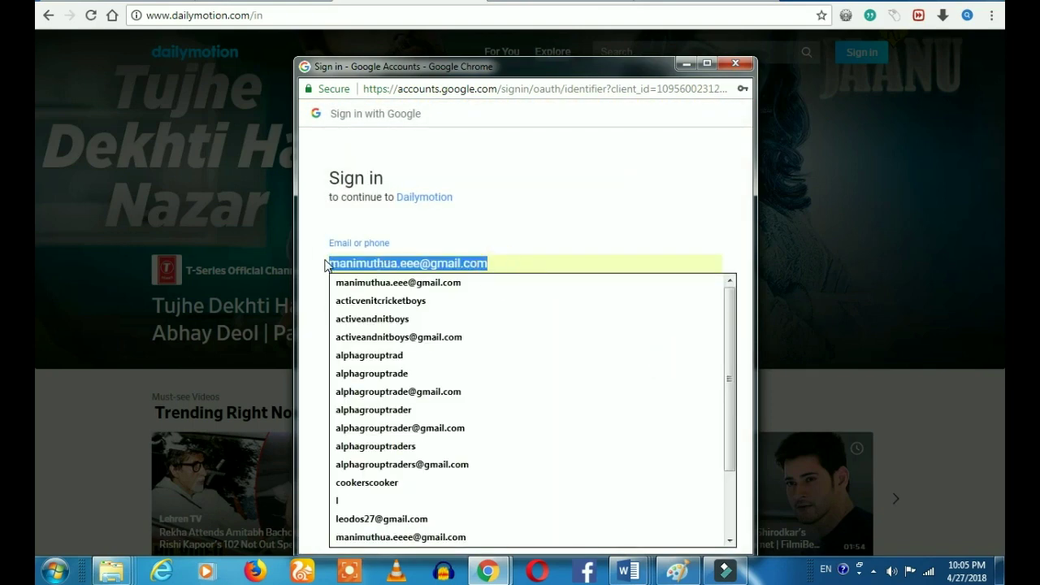
{"action": "left_click", "coordinate": [392, 338]}
{"action": "left_click", "coordinate": [682, 361]}
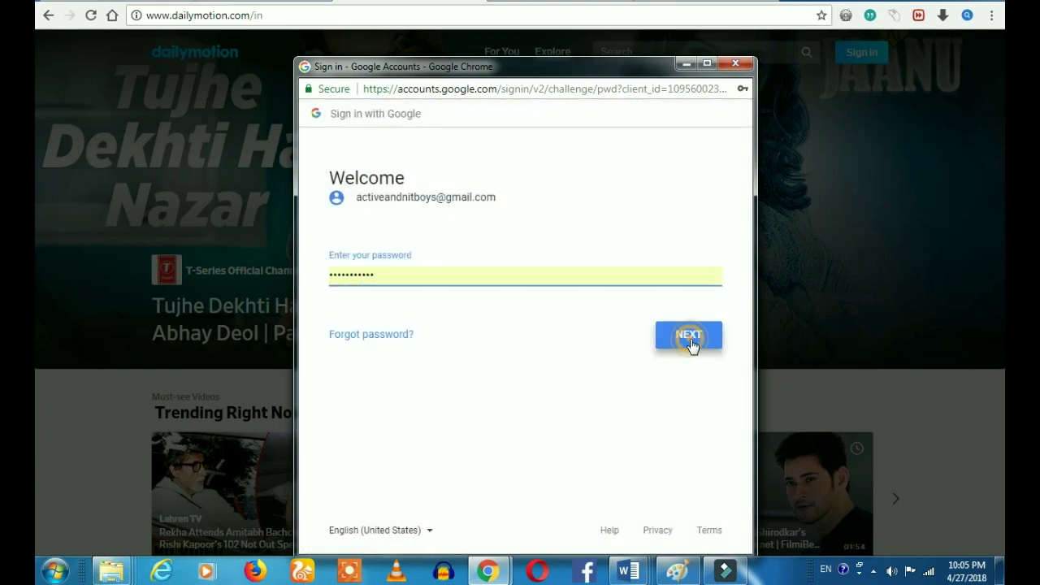
{"action": "left_click", "coordinate": [690, 342]}
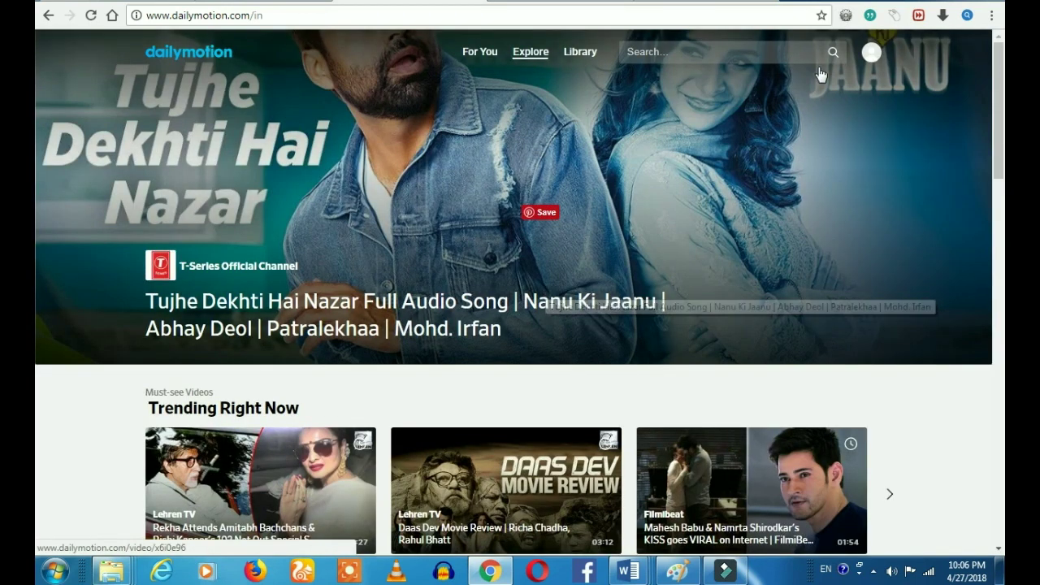
- Open the Dailymotion account settings and show the section for uploading a new video
{"action": "left_click", "coordinate": [872, 54]}
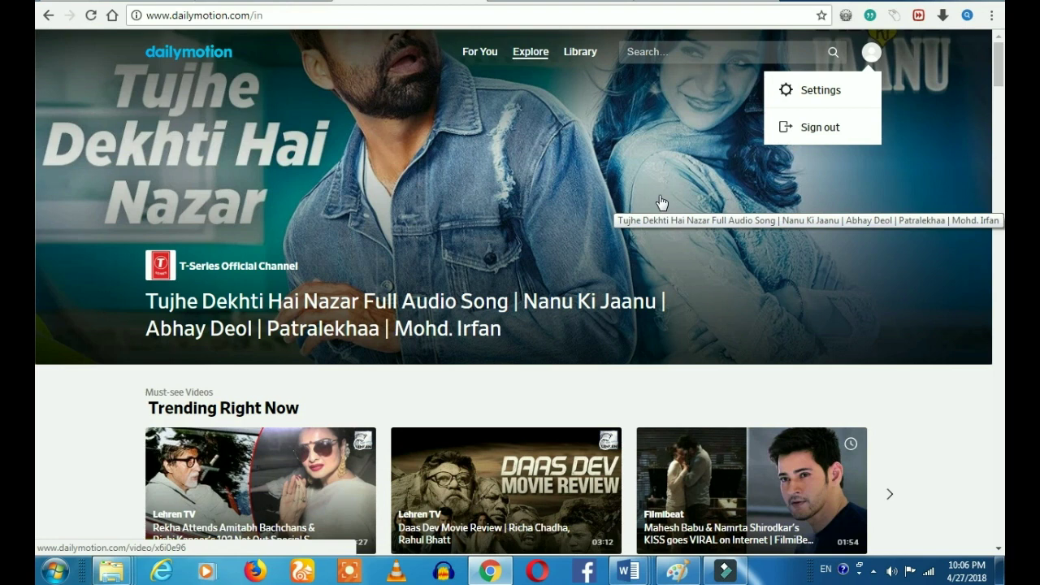
{"action": "left_click", "coordinate": [822, 93]}
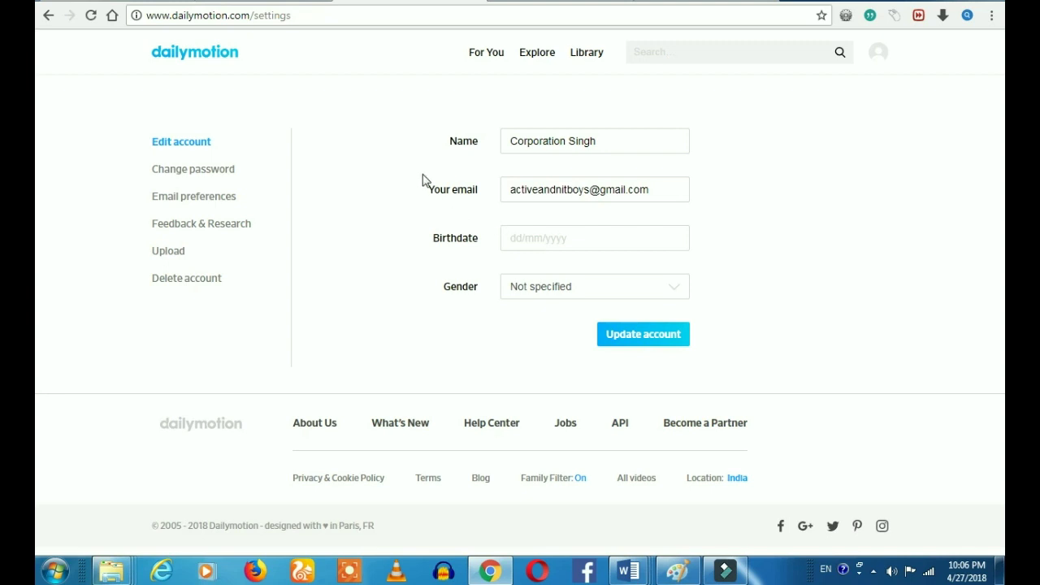
{"action": "left_click", "coordinate": [170, 252]}
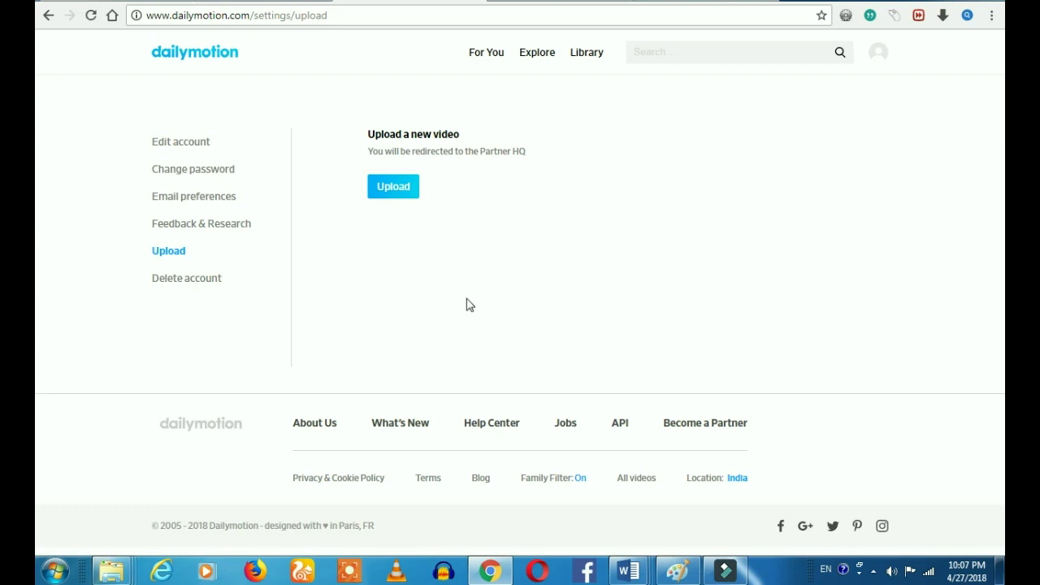
- Start the Become a Partner application and agree to the partner program terms and conditions
{"action": "left_click", "coordinate": [704, 424]}
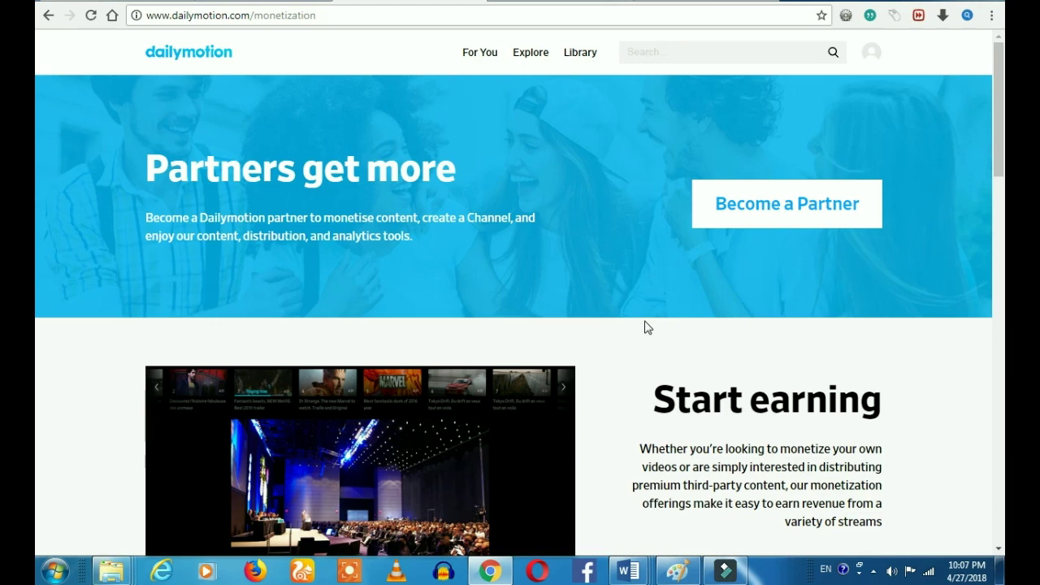
{"action": "left_click", "coordinate": [740, 213]}
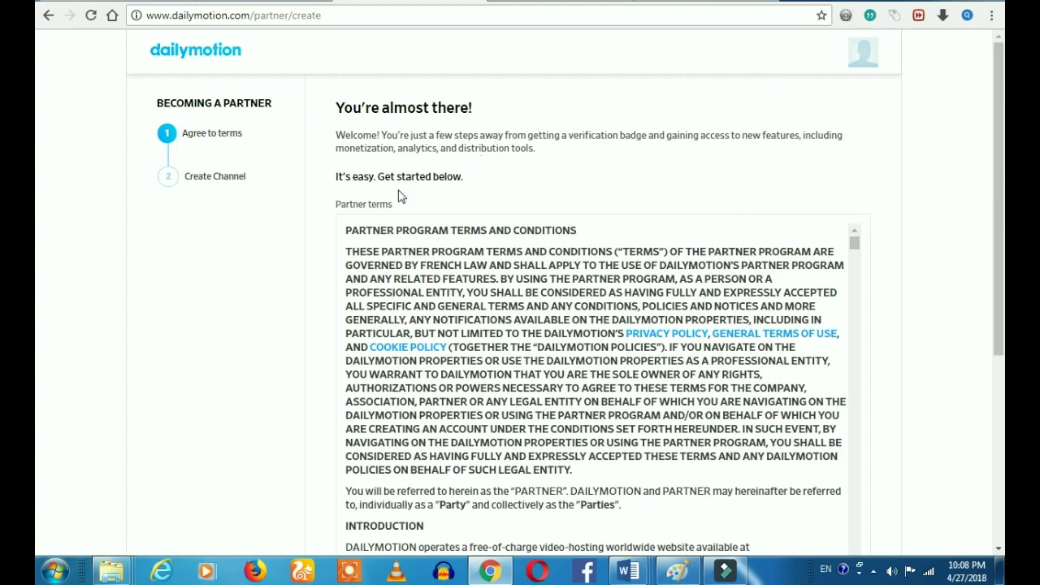
{"action": "scroll", "coordinate": [288, 281], "scroll_direction": "down", "scroll_amount": 1}
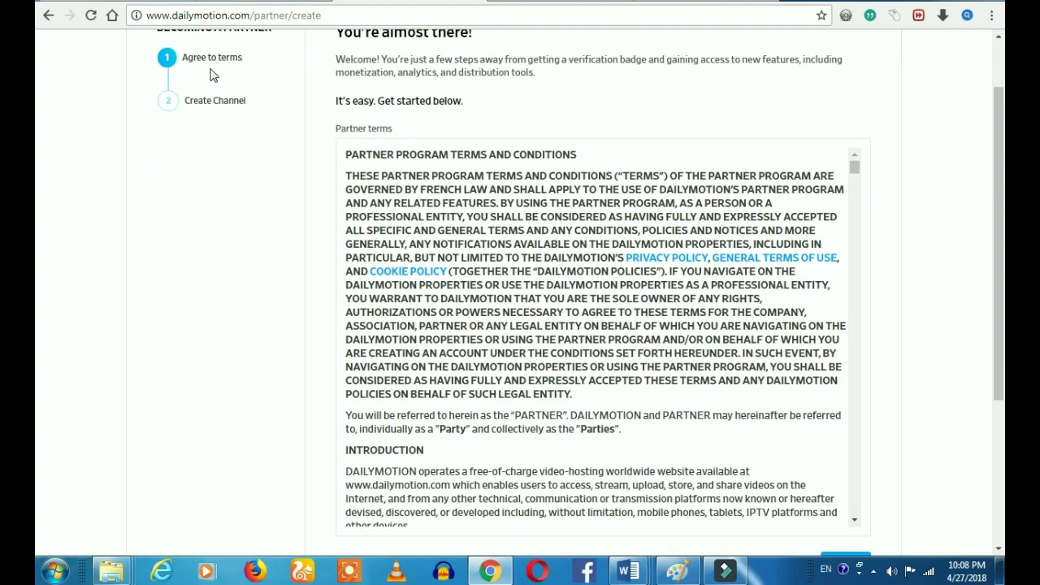
{"action": "scroll", "coordinate": [226, 213], "scroll_direction": "down", "scroll_amount": 3}
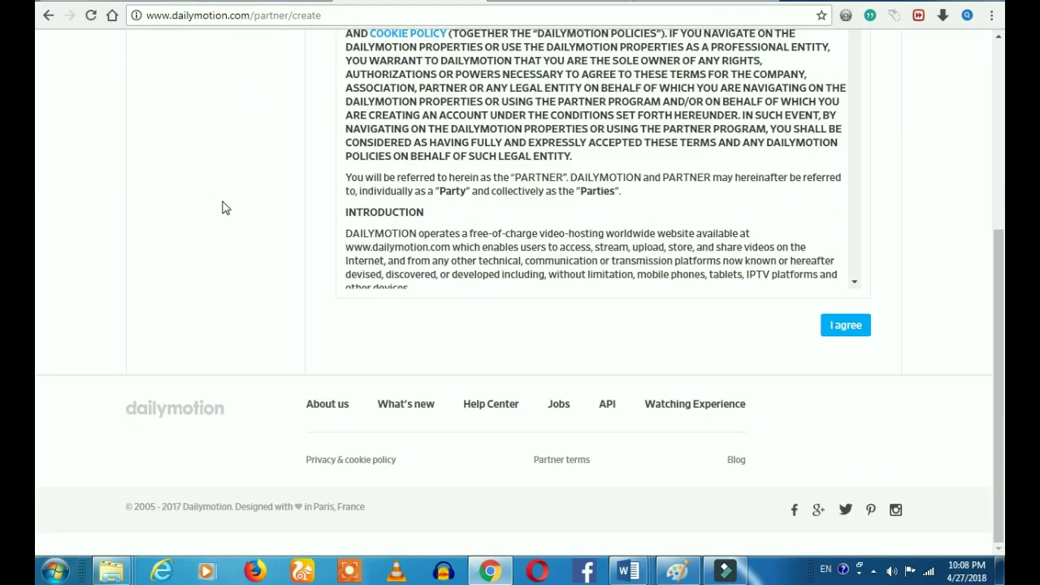
{"action": "left_click", "coordinate": [840, 326]}
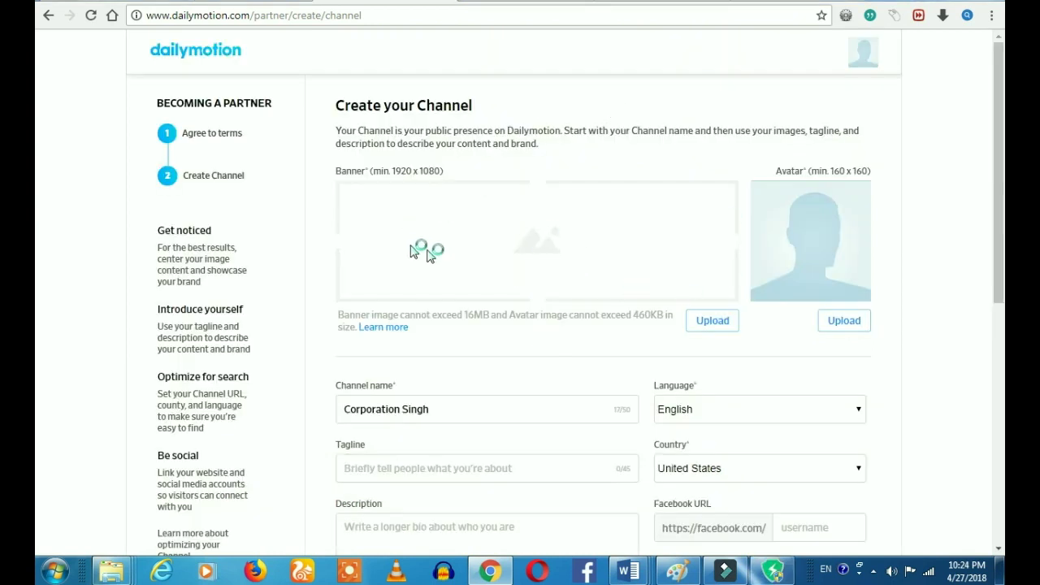
- Examine the channel creation form, including the banner and avatar size limits, the required fields and the introductory text
{"action": "left_click_drag", "start_coordinate": [447, 172], "coordinate": [369, 170]}
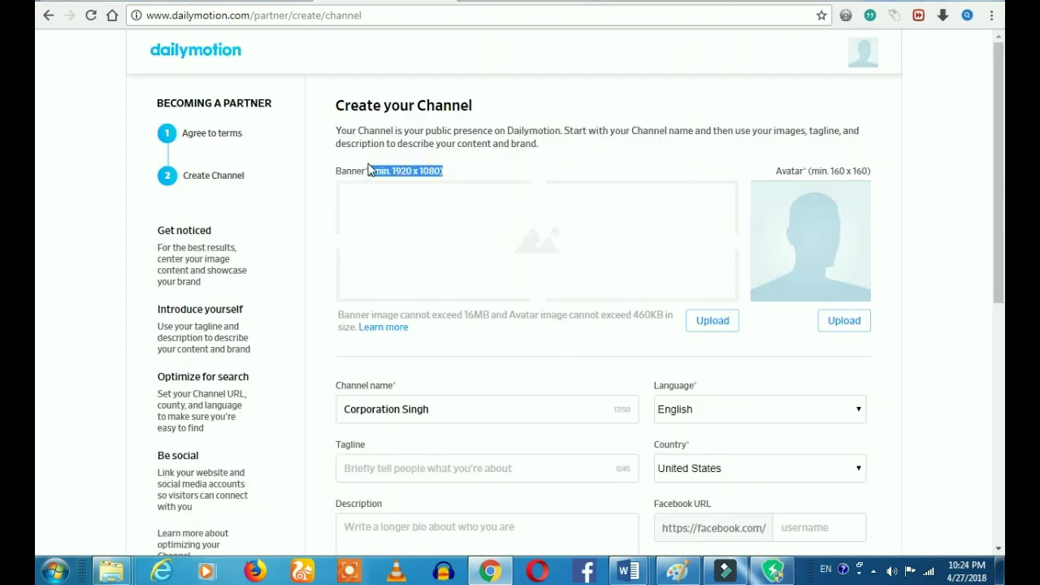
{"action": "left_click", "coordinate": [468, 155]}
{"action": "left_click_drag", "start_coordinate": [633, 316], "coordinate": [659, 316]}
{"action": "left_click", "coordinate": [622, 338]}
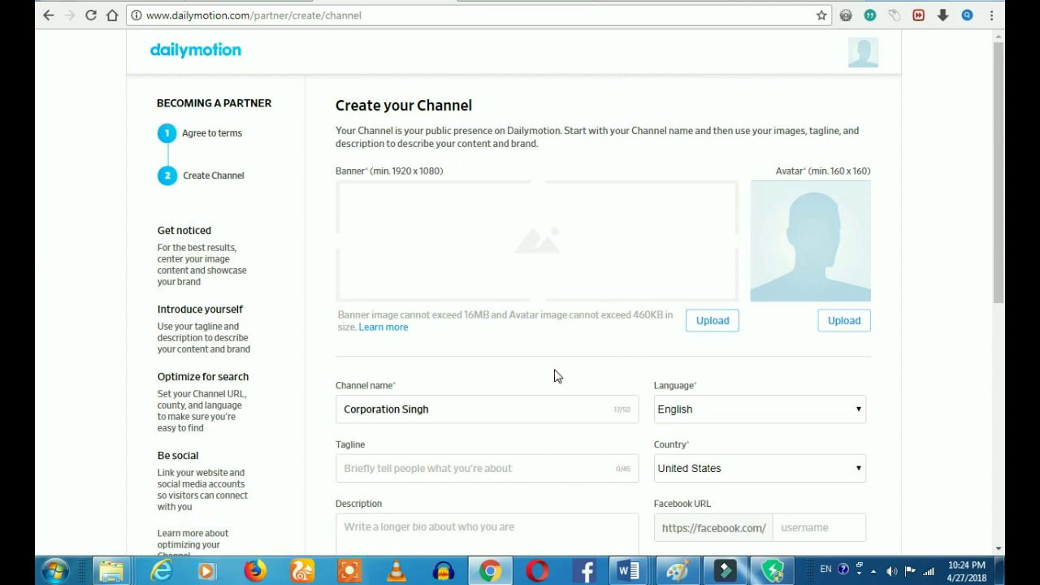
{"action": "scroll", "coordinate": [554, 375], "scroll_direction": "down", "scroll_amount": 6}
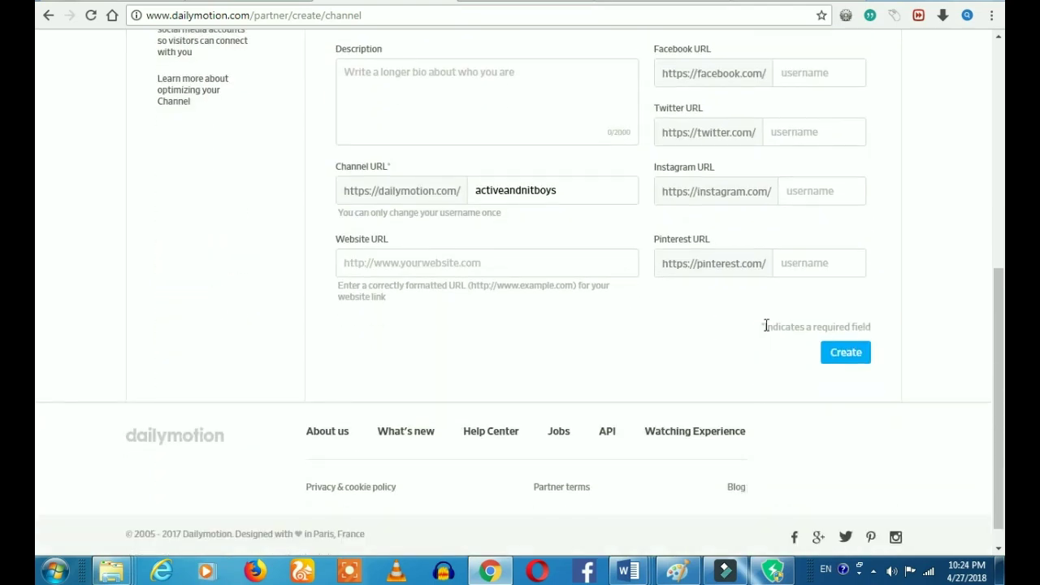
{"action": "left_click", "coordinate": [727, 329]}
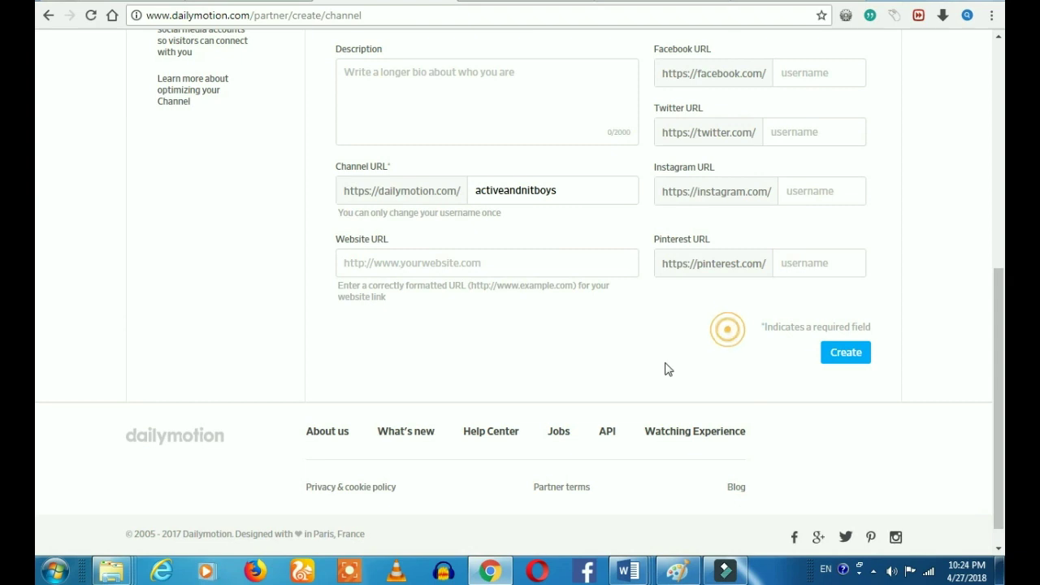
{"action": "scroll", "coordinate": [664, 370], "scroll_direction": "up", "scroll_amount": 6}
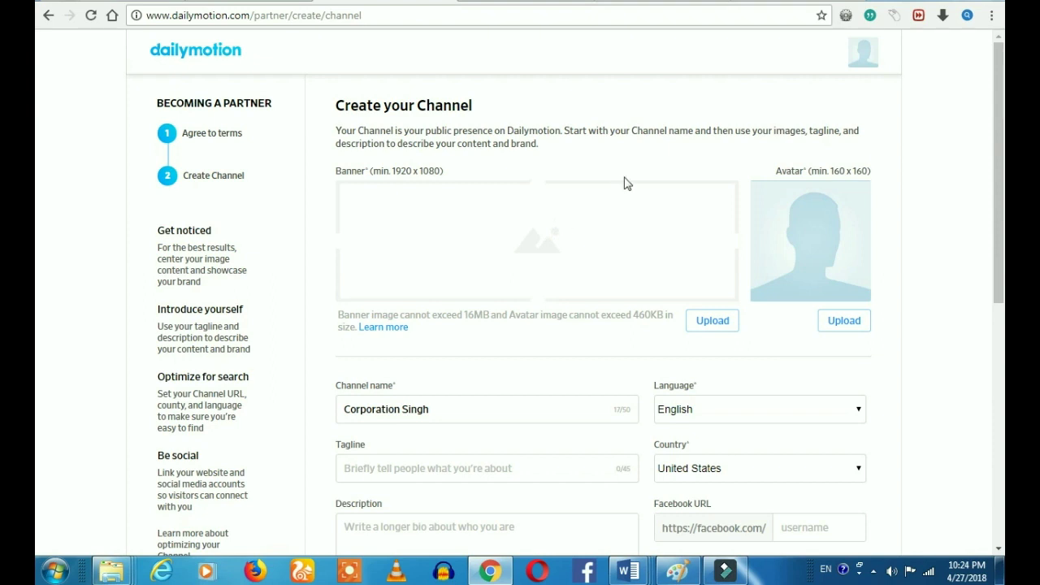
{"action": "triple_click", "coordinate": [567, 133]}
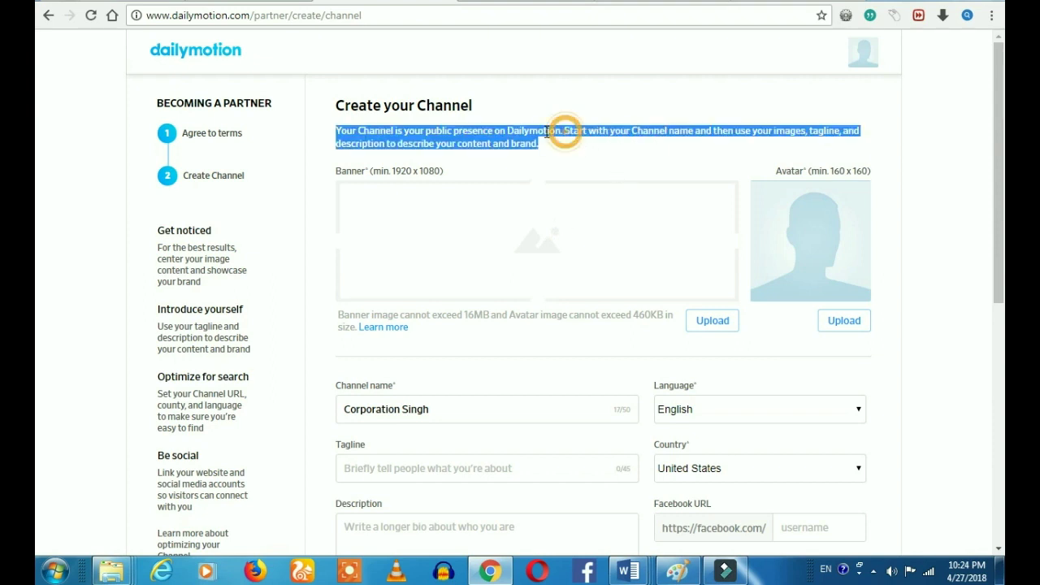
{"action": "left_click", "coordinate": [546, 145]}
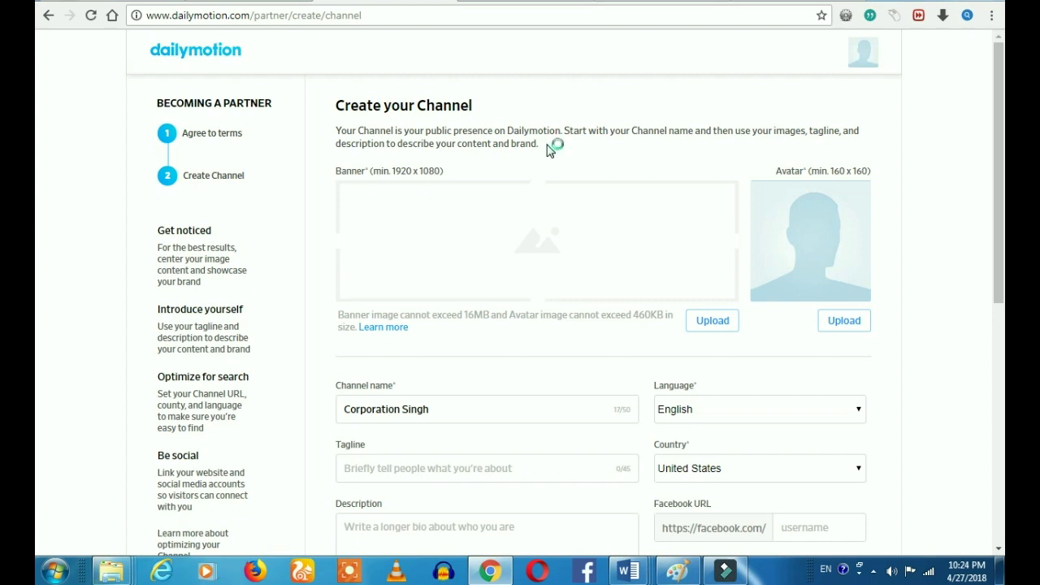
{"action": "left_click", "coordinate": [544, 143]}
{"action": "left_click_drag", "start_coordinate": [506, 128], "coordinate": [333, 127]}
{"action": "left_click", "coordinate": [385, 128]}
{"action": "triple_click", "coordinate": [442, 131]}
{"action": "left_click", "coordinate": [506, 128]}
- Choose "Adsense alternative in Tamil.png" as the channel banner image, dismissing the ByteFence offer
{"action": "left_click", "coordinate": [729, 329]}
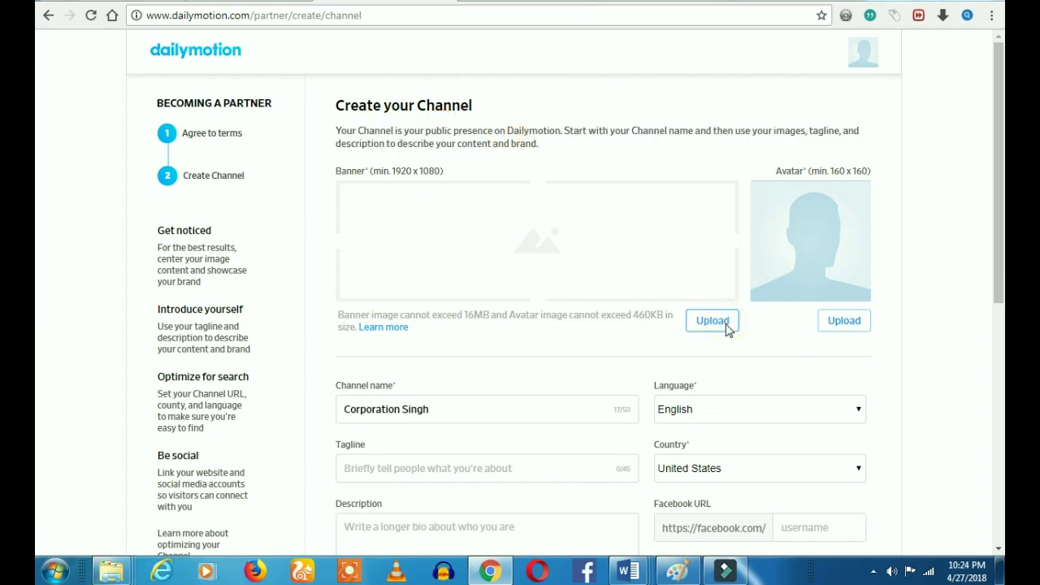
{"action": "left_click", "coordinate": [728, 328]}
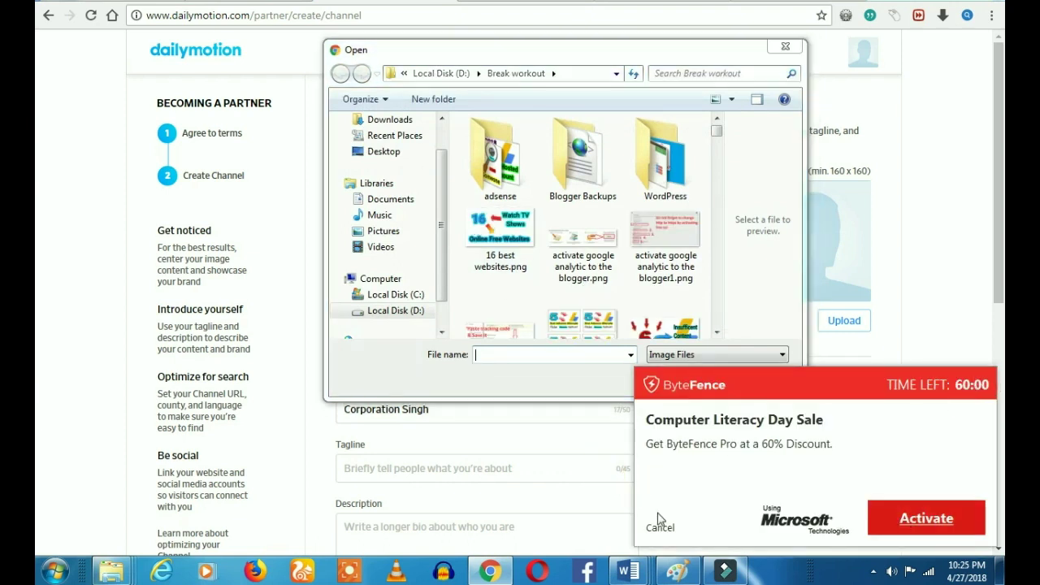
{"action": "left_click", "coordinate": [660, 538]}
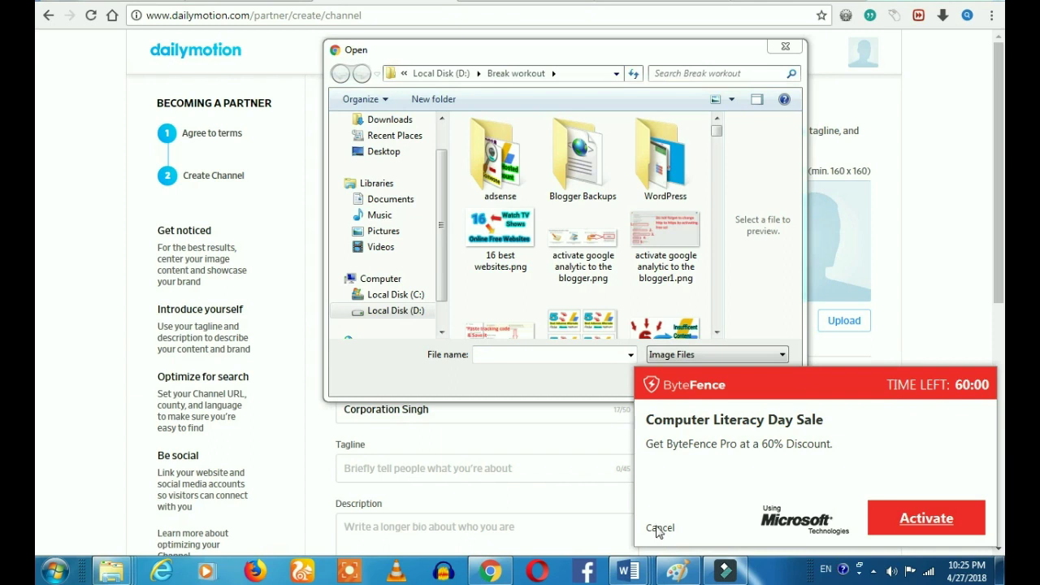
{"action": "left_click", "coordinate": [523, 355]}
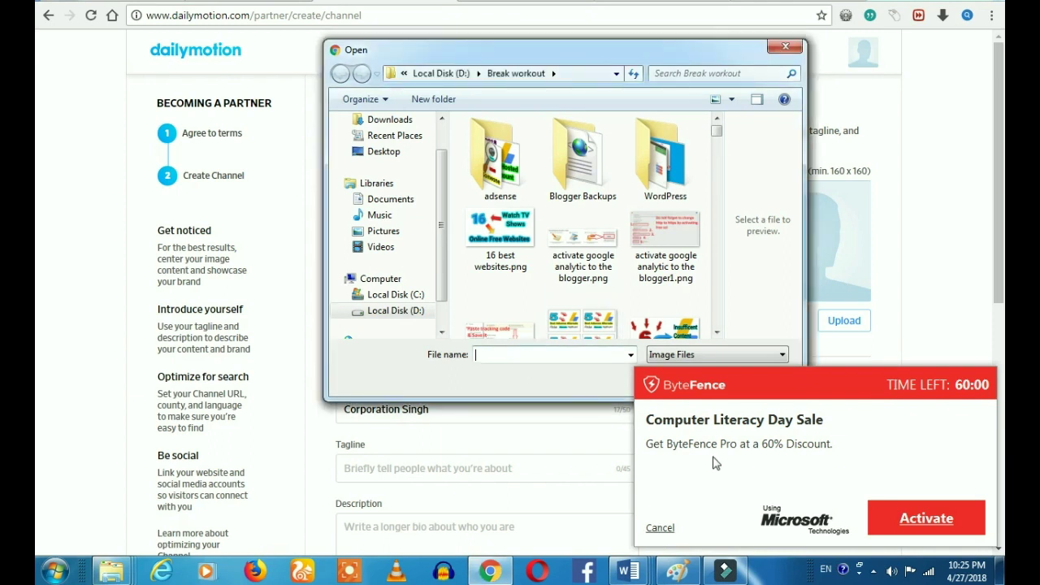
{"action": "left_click", "coordinate": [660, 528]}
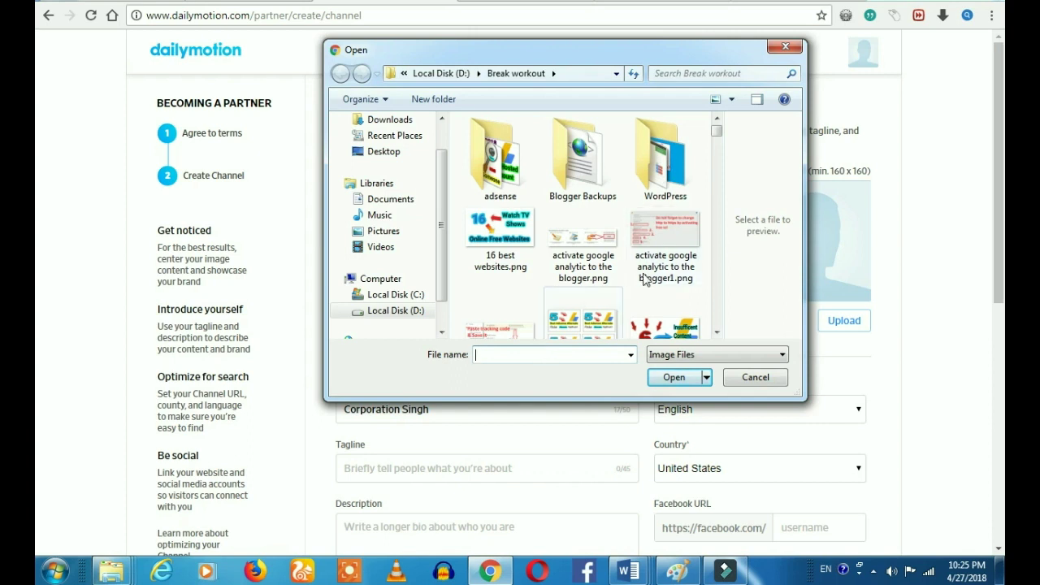
{"action": "type", "text": "adse"}
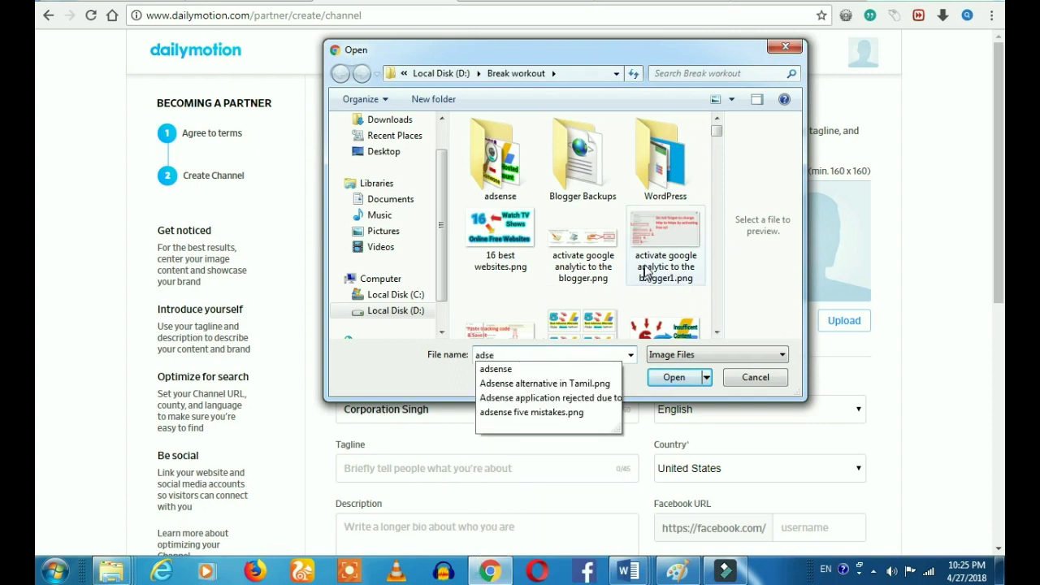
{"action": "left_click", "coordinate": [582, 383]}
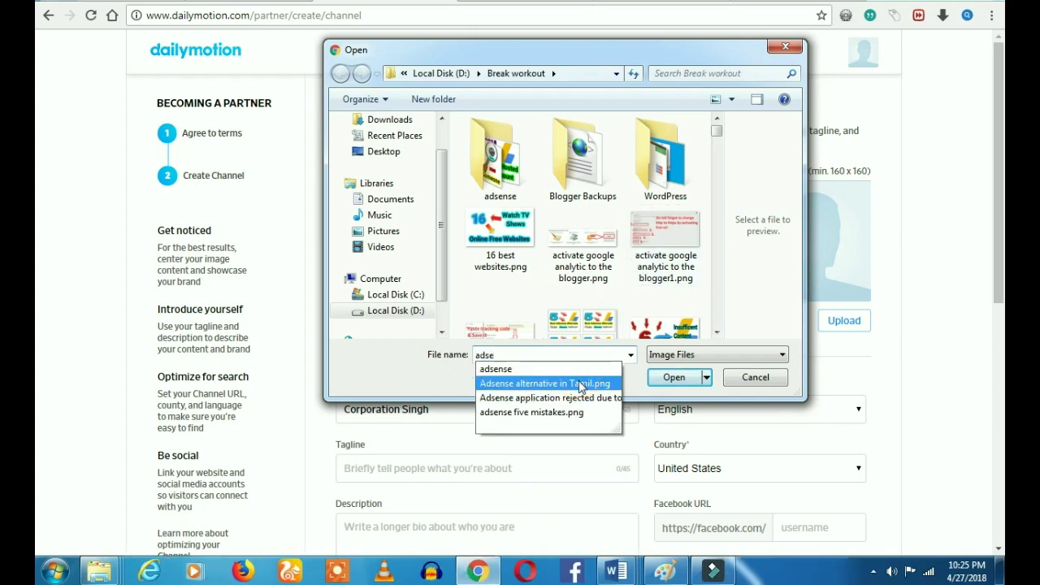
{"action": "left_click", "coordinate": [669, 379]}
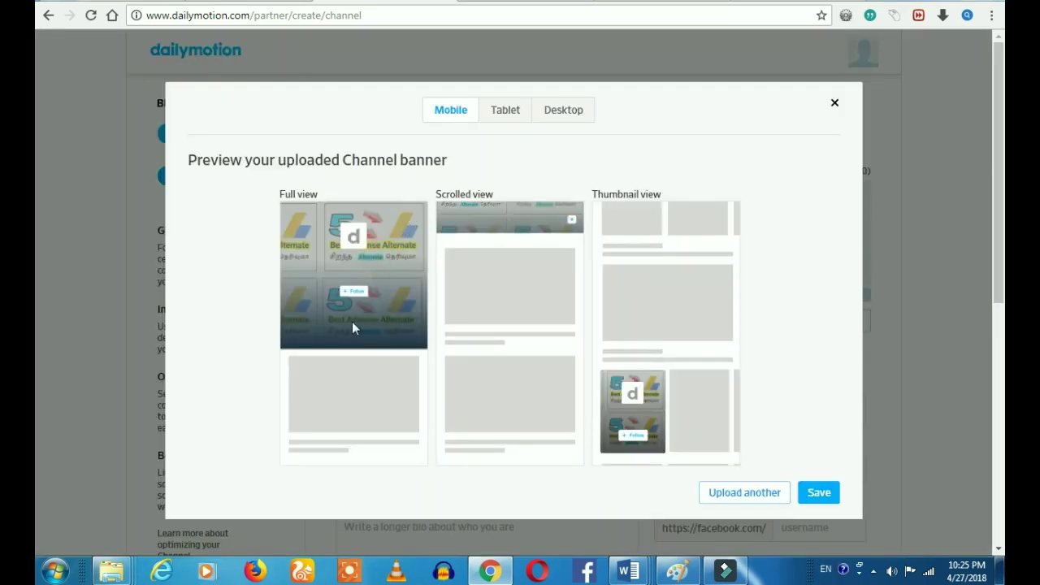
- Save the uploaded channel banner and upload "16 best websites.png" as the channel avatar
{"action": "left_click", "coordinate": [816, 494]}
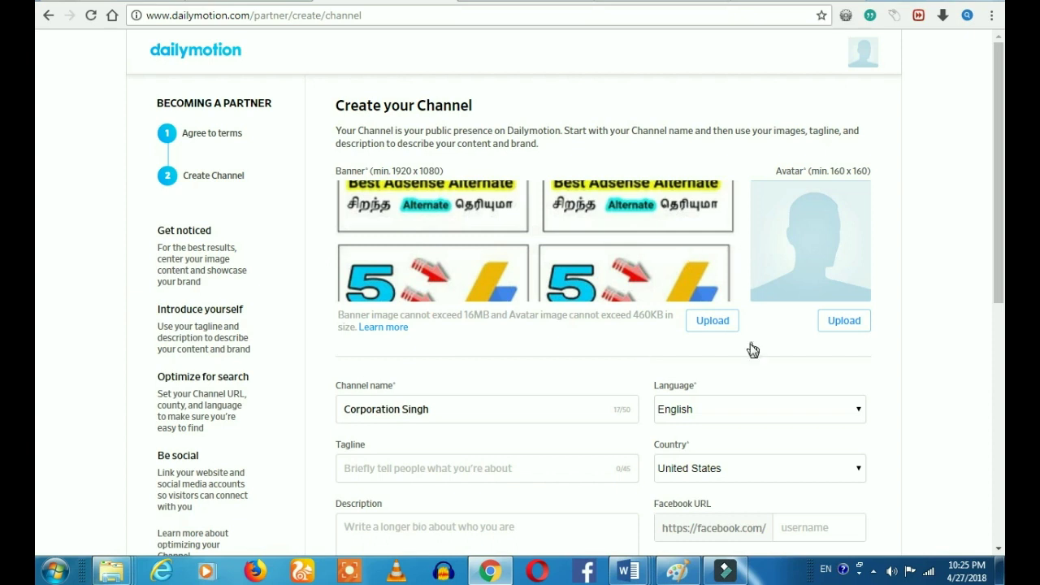
{"action": "left_click", "coordinate": [840, 324]}
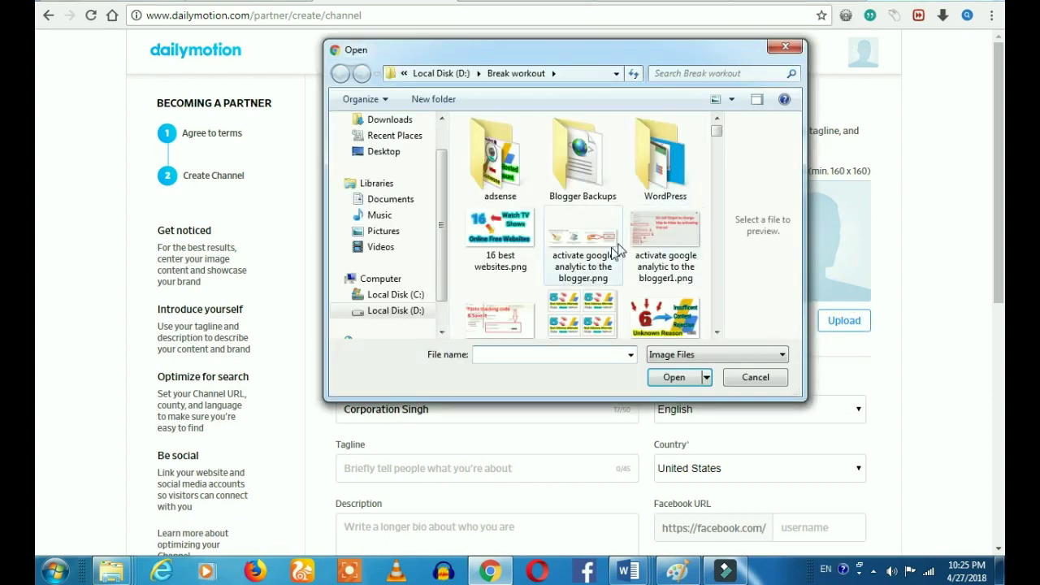
{"action": "left_click", "coordinate": [516, 234]}
{"action": "left_click", "coordinate": [674, 377]}
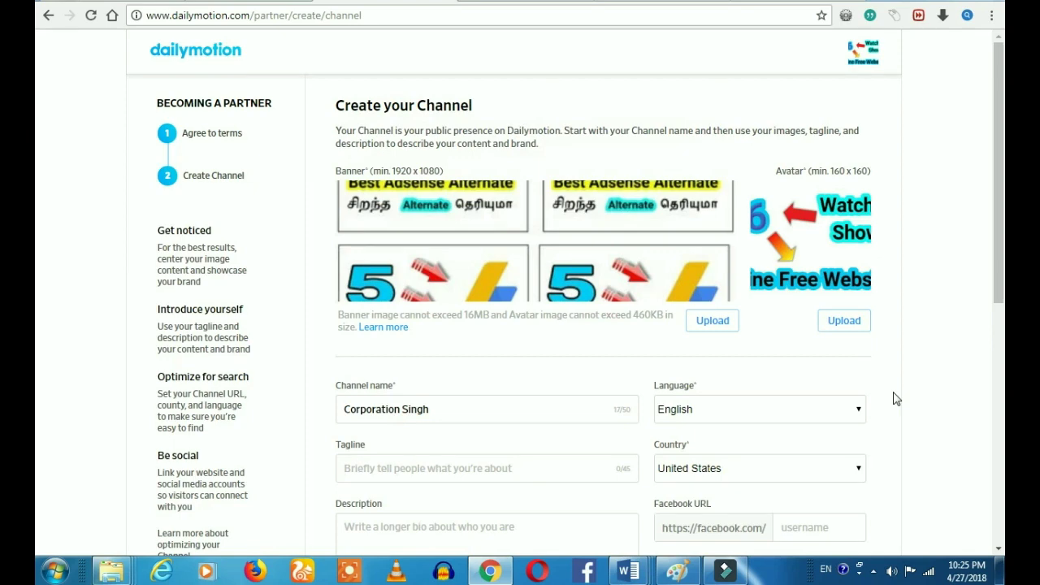
- Set the channel tagline to "Tamil meme", leaving the website URL blank
{"action": "scroll", "coordinate": [904, 371], "scroll_direction": "down", "scroll_amount": 2}
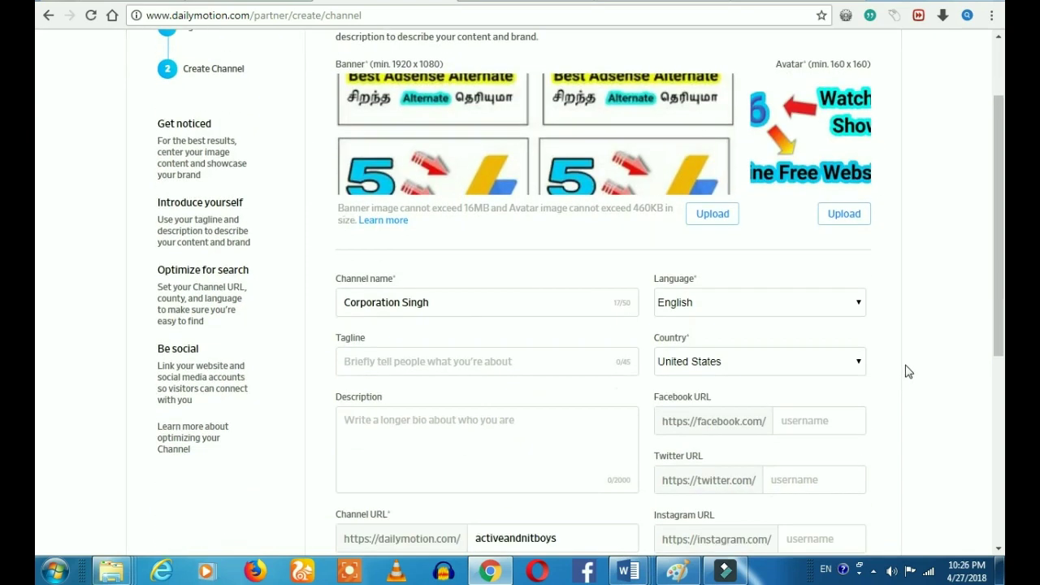
{"action": "scroll", "coordinate": [909, 370], "scroll_direction": "down", "scroll_amount": 2}
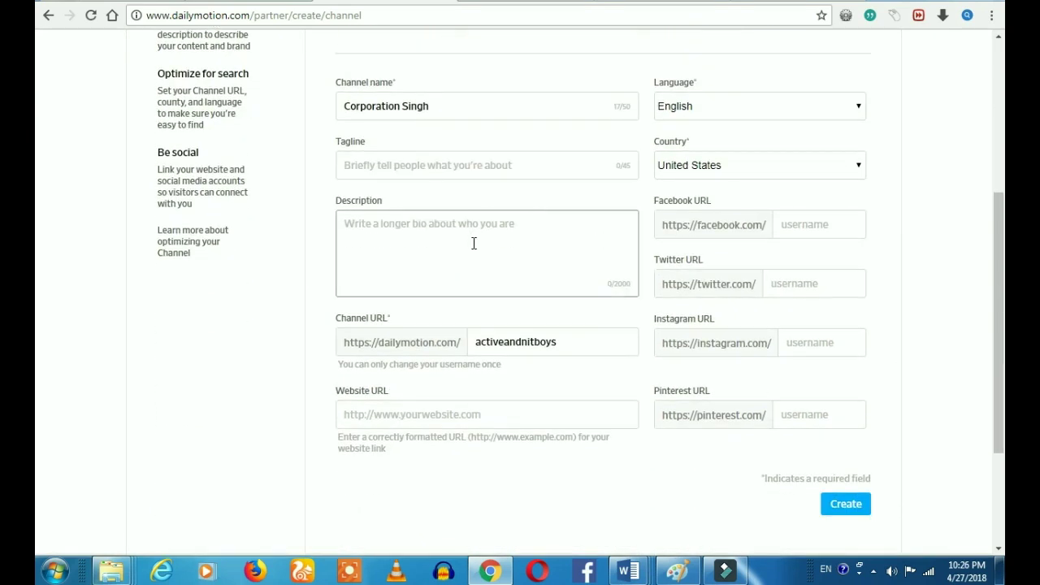
{"action": "left_click", "coordinate": [488, 165]}
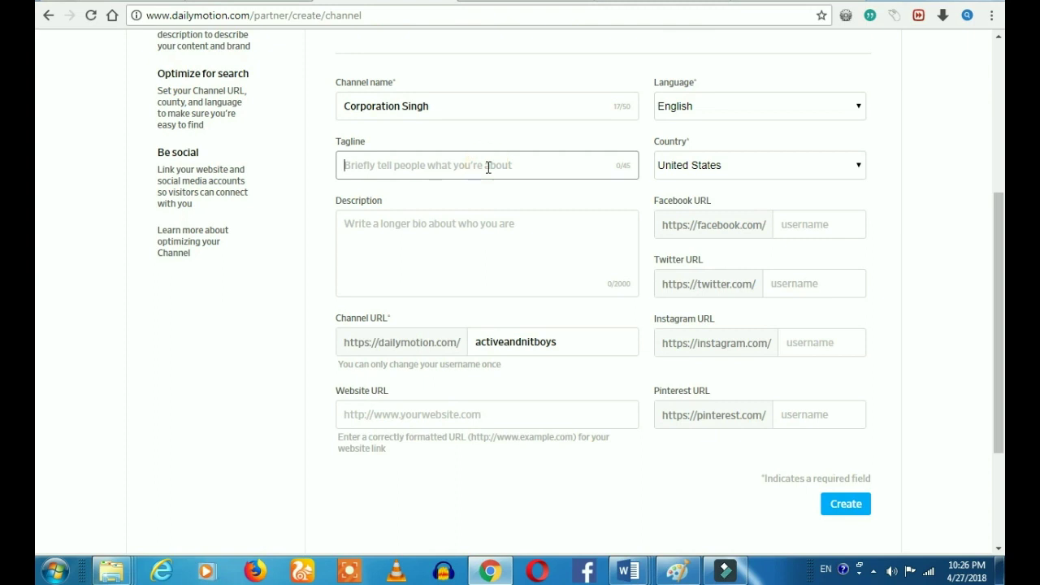
{"action": "type", "text": "Tamil meme"}
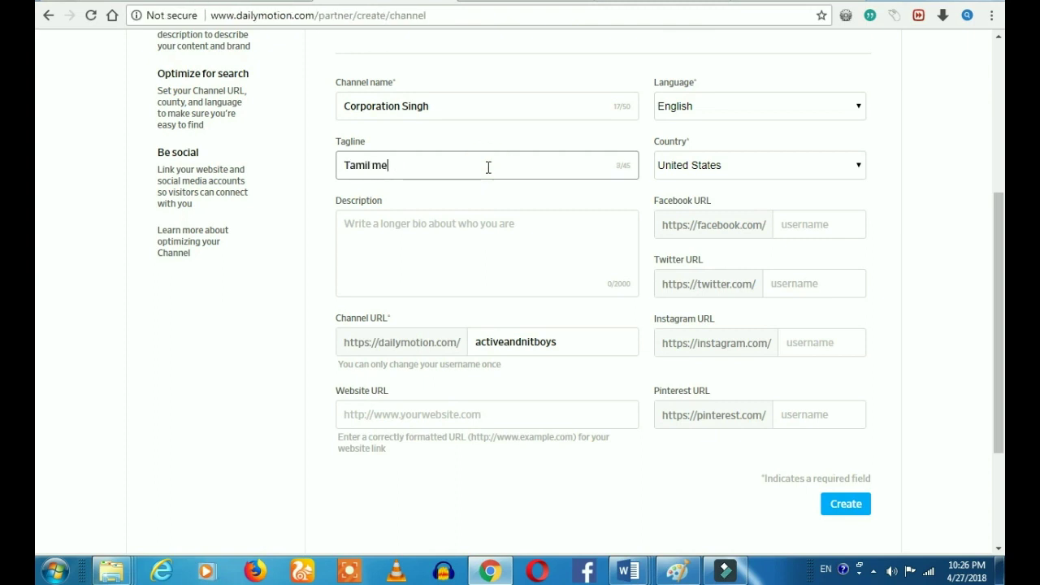
{"action": "left_click", "coordinate": [472, 415]}
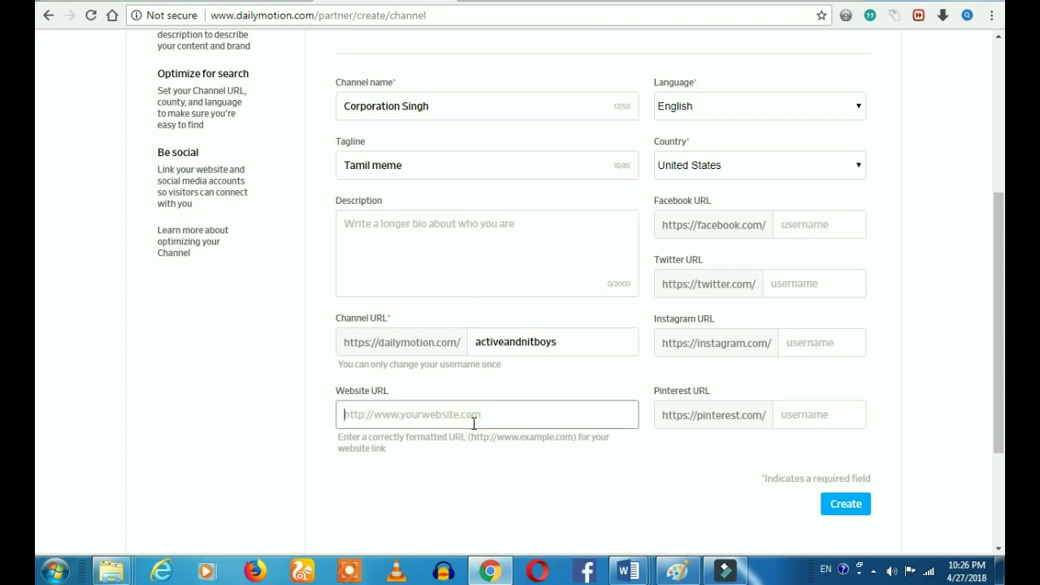
{"action": "left_click", "coordinate": [481, 476]}
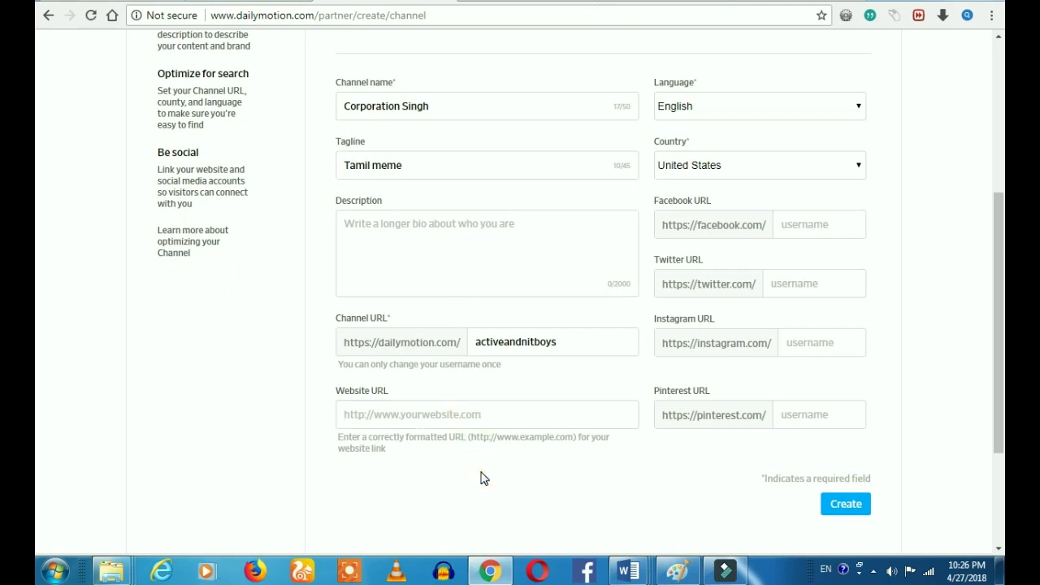
- Submit the completed form to create the channel and look over its basic info page
{"action": "scroll", "coordinate": [480, 476], "scroll_direction": "down", "scroll_amount": 2}
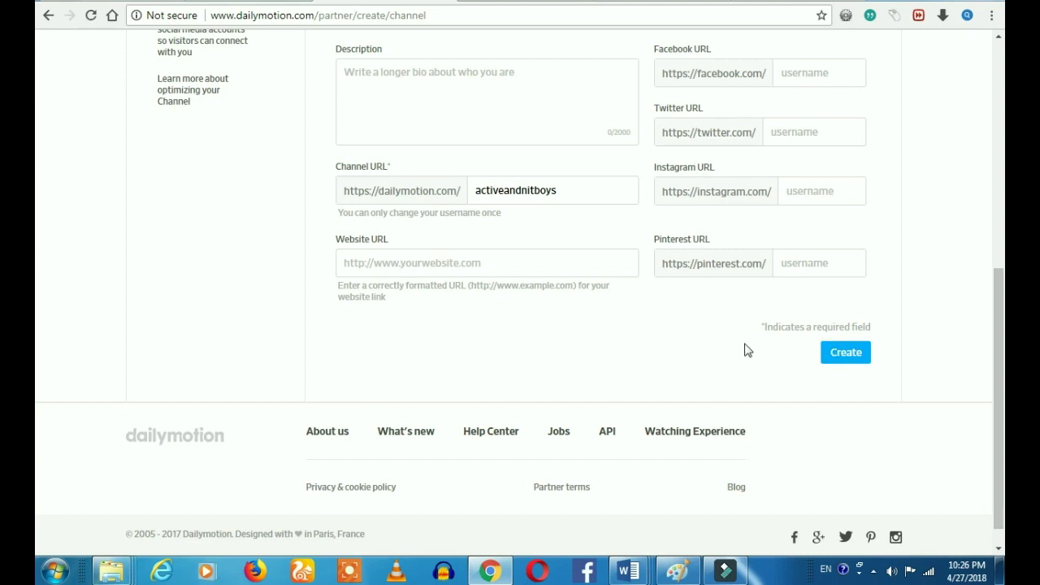
{"action": "scroll", "coordinate": [710, 353], "scroll_direction": "up", "scroll_amount": 3}
{"action": "left_click", "coordinate": [711, 347]}
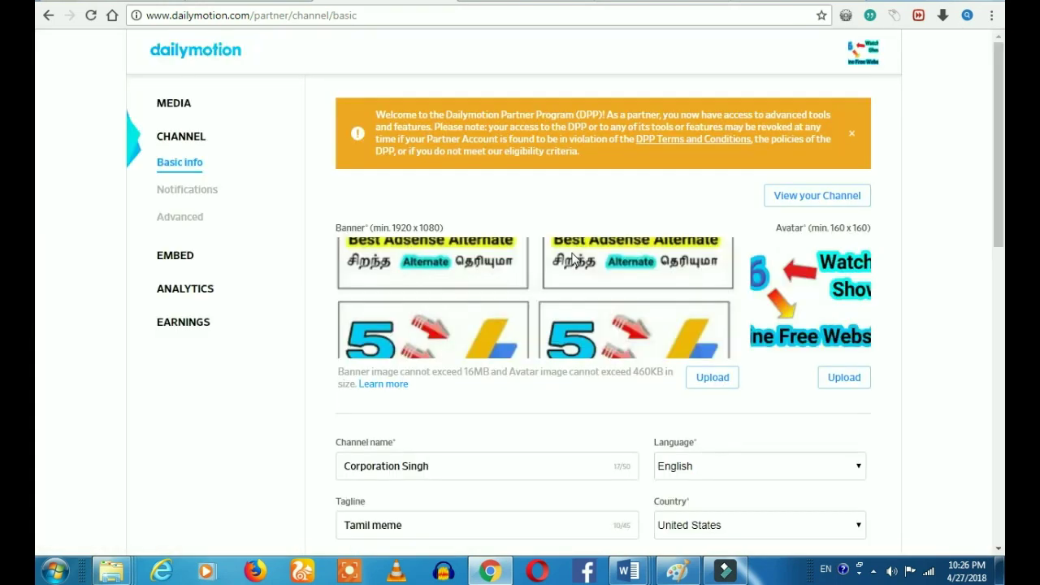
{"action": "scroll", "coordinate": [341, 372], "scroll_direction": "down", "scroll_amount": 3}
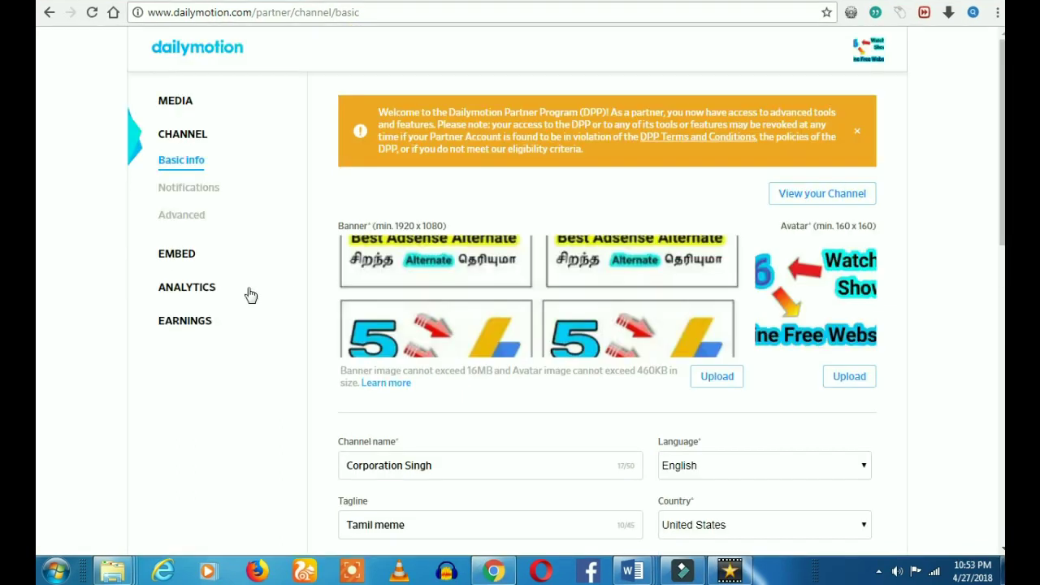
- View the partner earnings overview, then open the channel analytics and request the website monetization statistics
{"action": "left_click", "coordinate": [185, 323]}
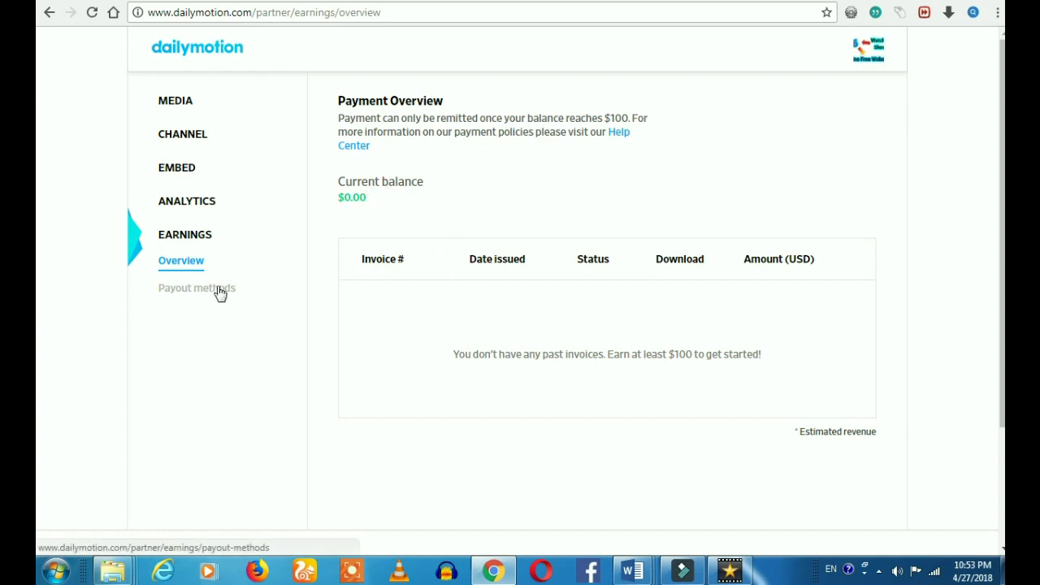
{"action": "left_click", "coordinate": [186, 202]}
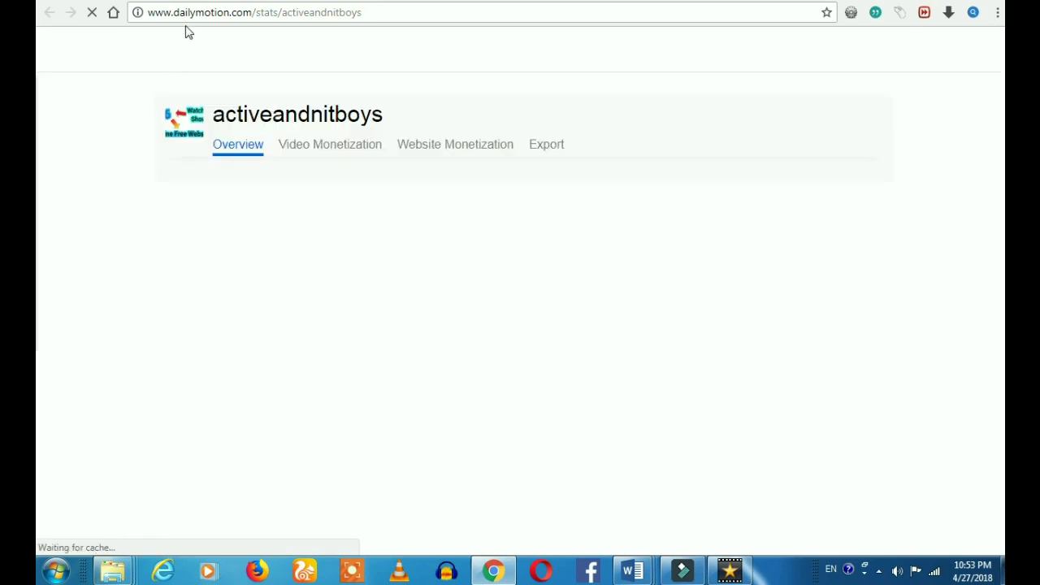
{"action": "left_click", "coordinate": [323, 154]}
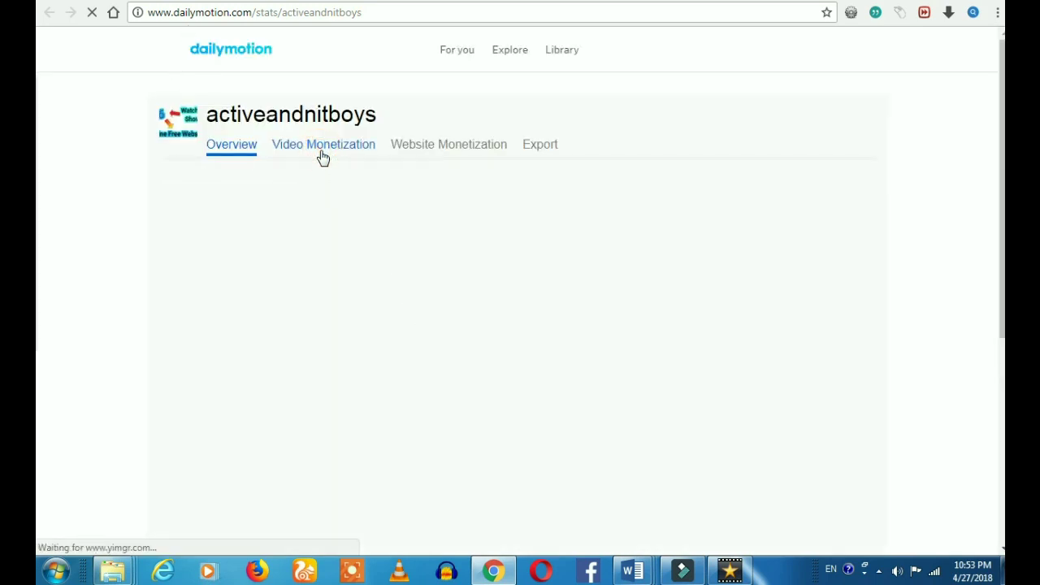
{"action": "left_click", "coordinate": [447, 147]}
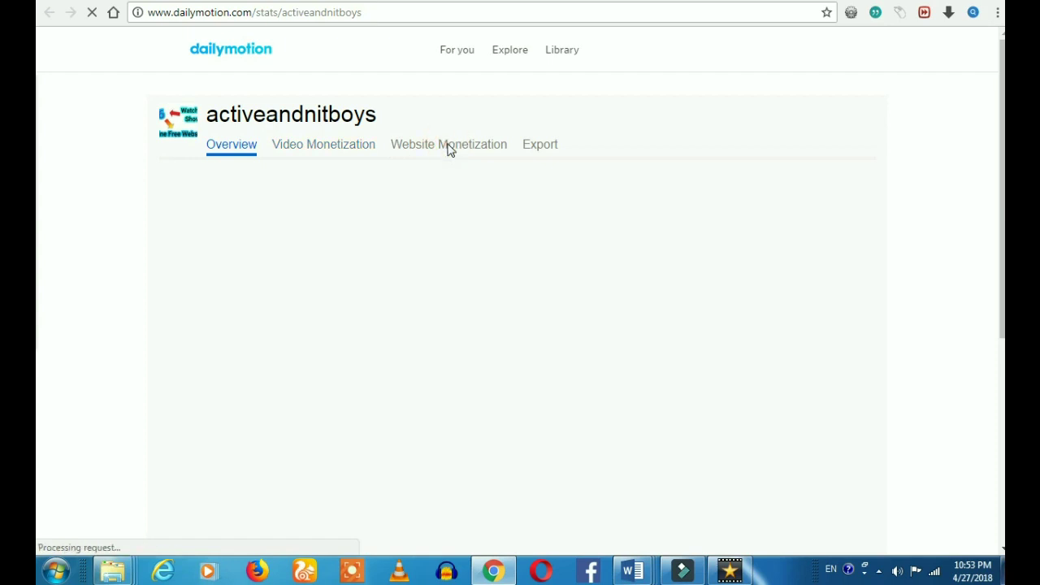
{"action": "left_click", "coordinate": [448, 149]}
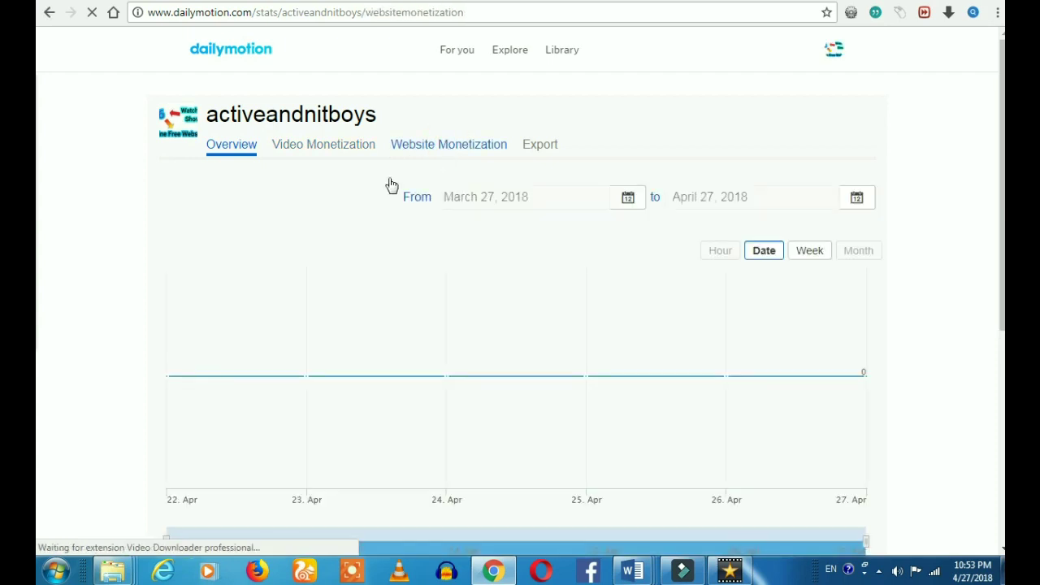
- Examine the video monetization statistics, including monthly revenue and the daily impressions, CPM and estimated revenue for April 2018
{"action": "left_click", "coordinate": [330, 154]}
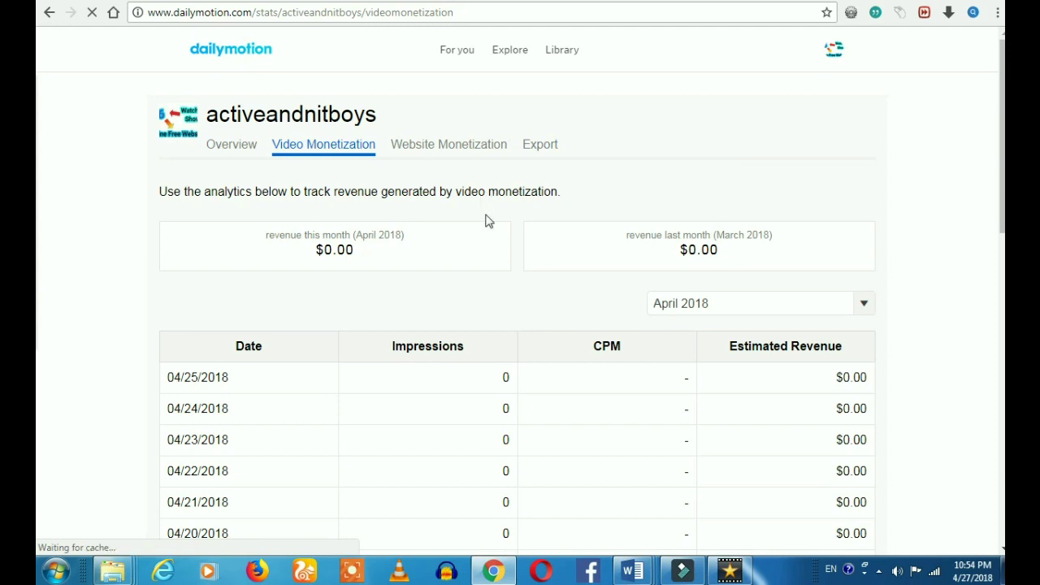
{"action": "scroll", "coordinate": [487, 226], "scroll_direction": "down", "scroll_amount": 5}
{"action": "scroll", "coordinate": [490, 198], "scroll_direction": "down", "scroll_amount": 4}
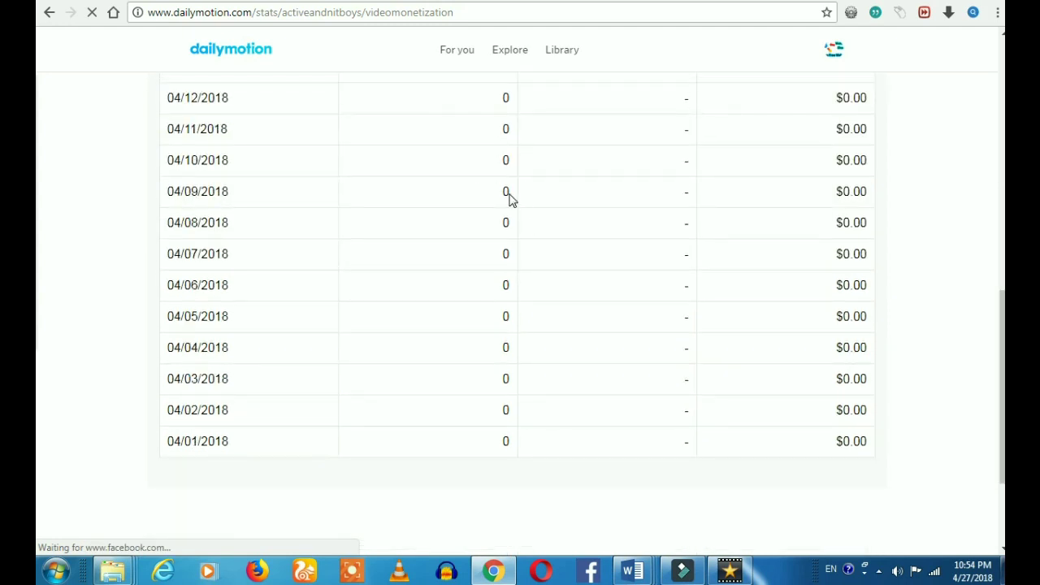
{"action": "scroll", "coordinate": [507, 195], "scroll_direction": "up", "scroll_amount": 8}
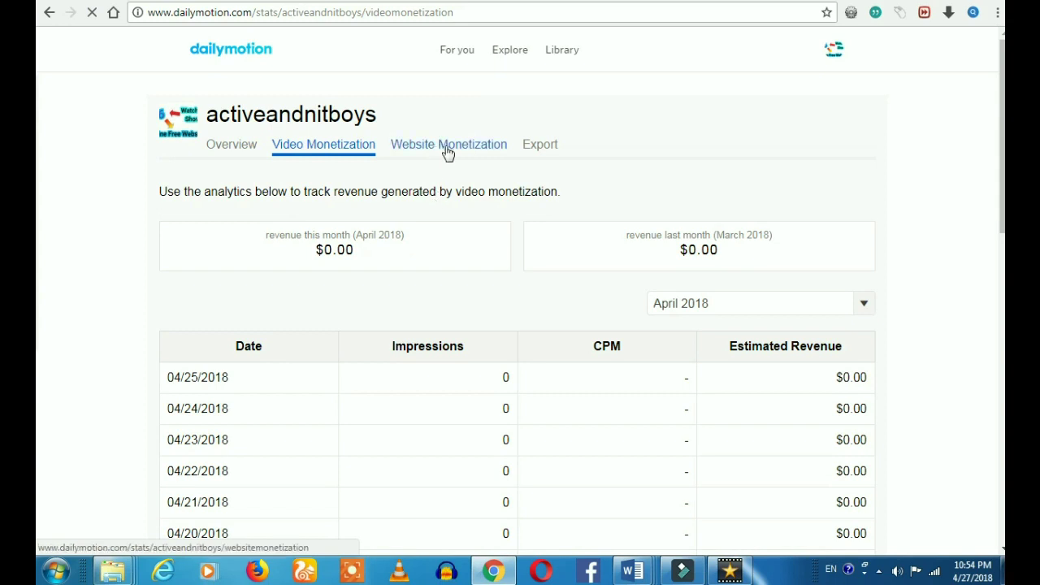
{"action": "scroll", "coordinate": [447, 152], "scroll_direction": "up", "scroll_amount": 1}
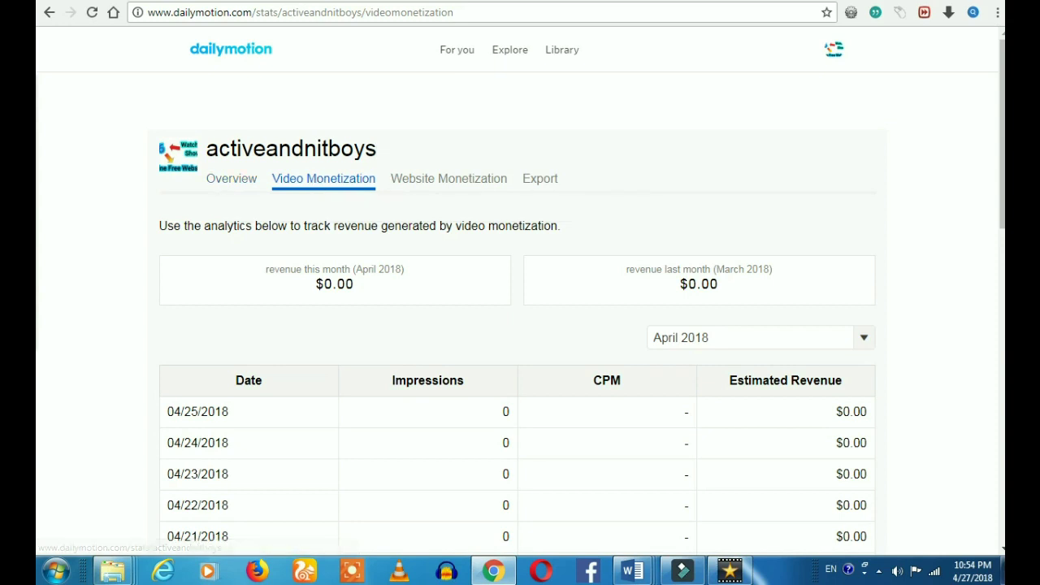
- Return to the earnings overview and examine the payment threshold and the invoice table's columns
{"action": "key", "text": "alt+Left"}
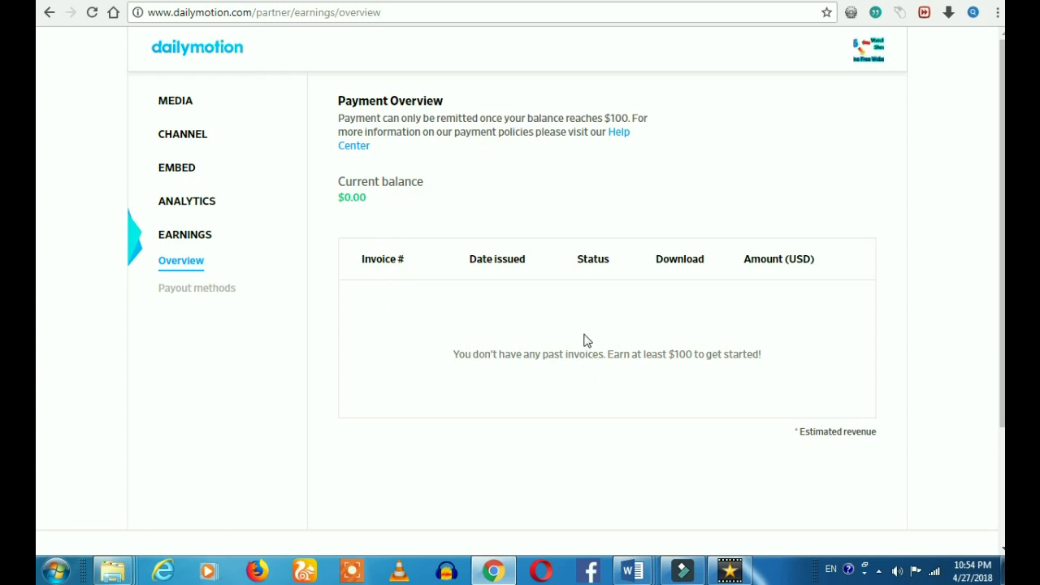
{"action": "triple_click", "coordinate": [488, 260]}
{"action": "left_click", "coordinate": [462, 271]}
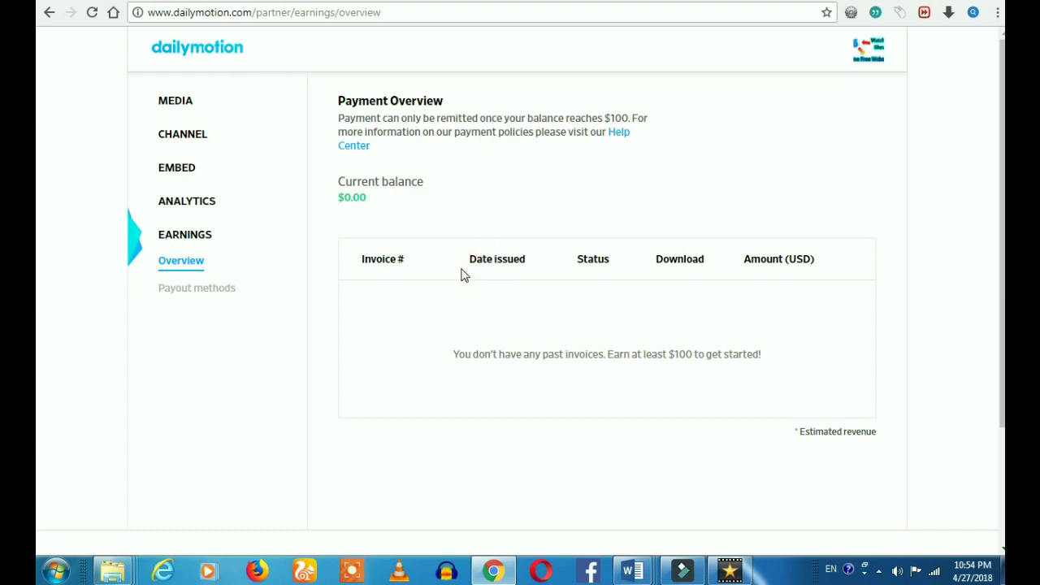